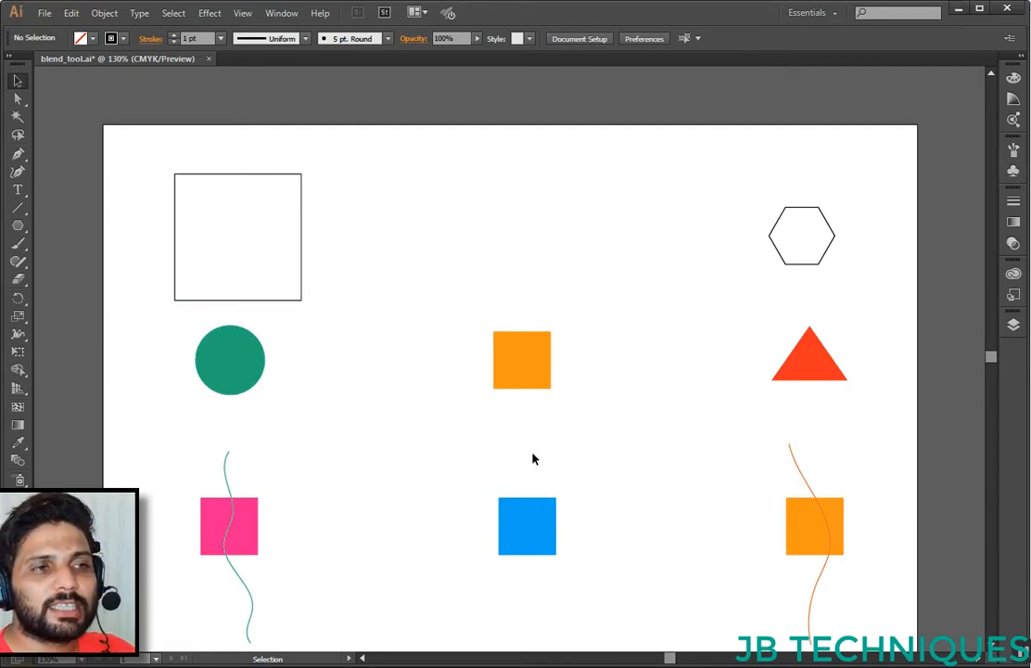
left_click_drag(868, 585, 325, 311)
left_click(278, 382)
left_click_drag(741, 186, 839, 267)
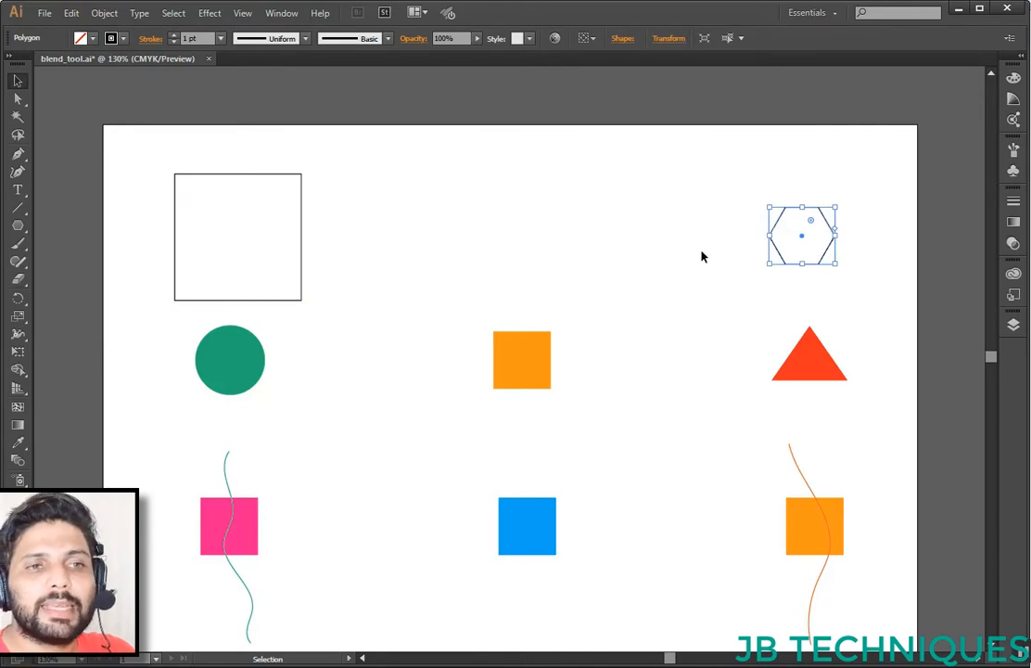
left_click(596, 271)
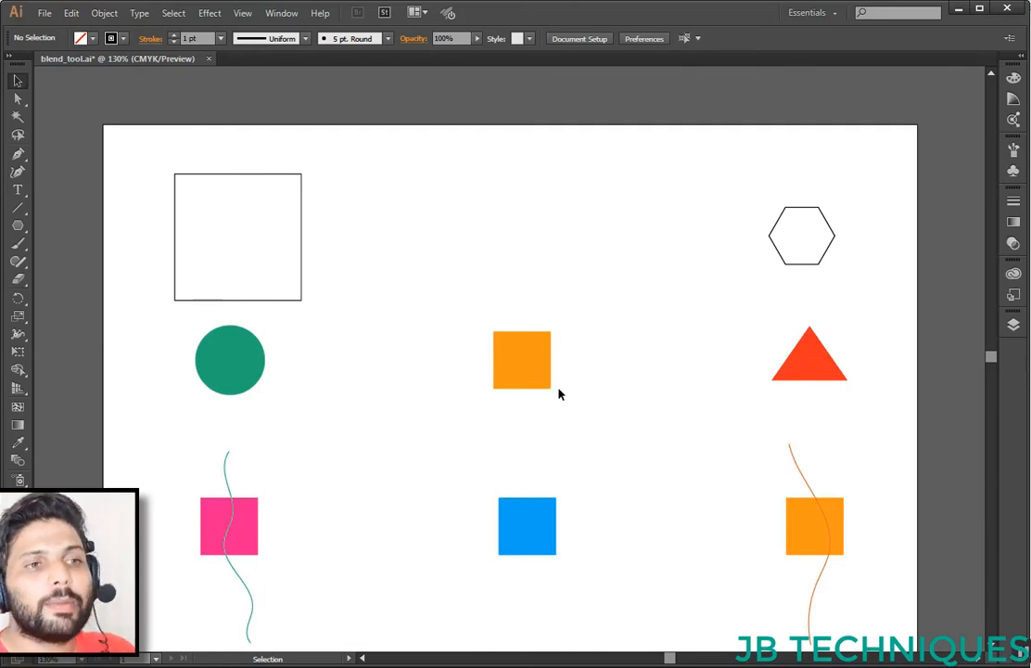
Step: Try a blend between the large outlined square and the outlined hexagon with the existing spacing options, and undo it
left_click_drag(149, 160, 859, 295)
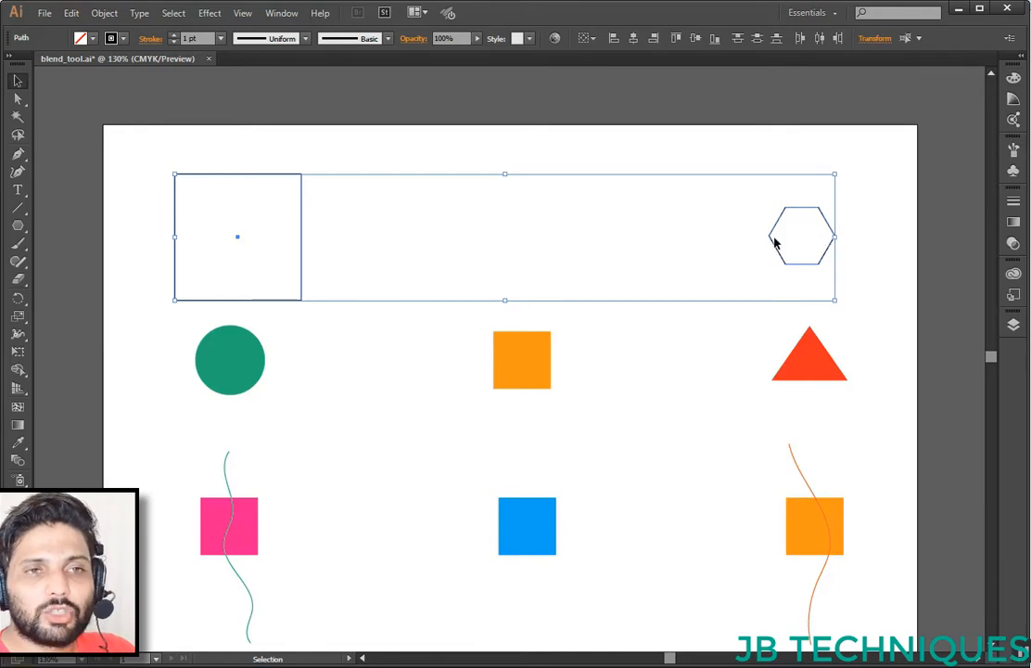
left_click(105, 13)
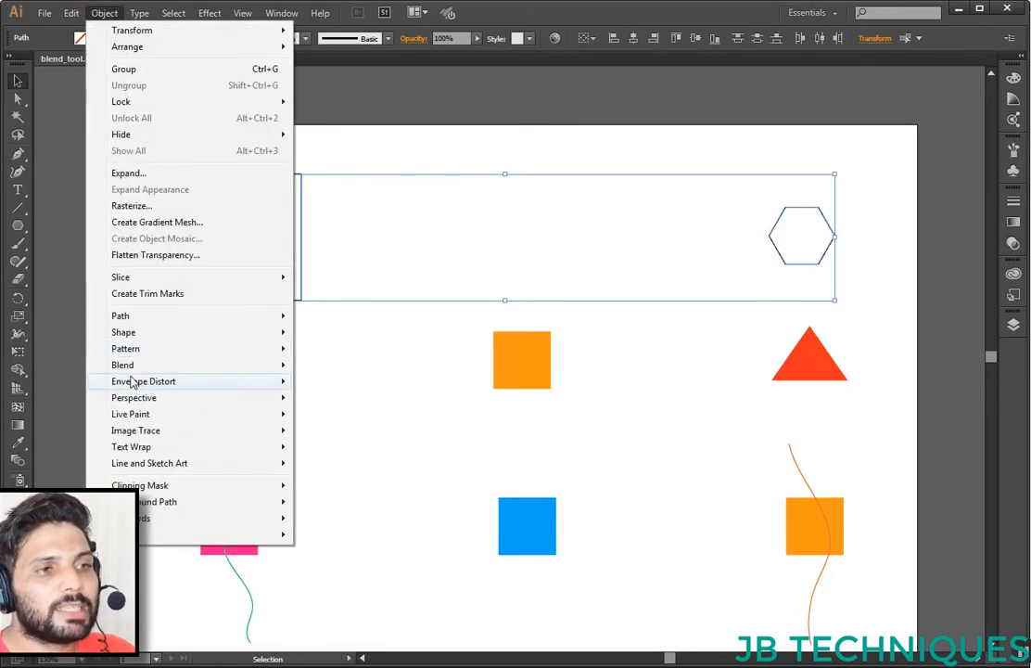
mouse_move(133, 371)
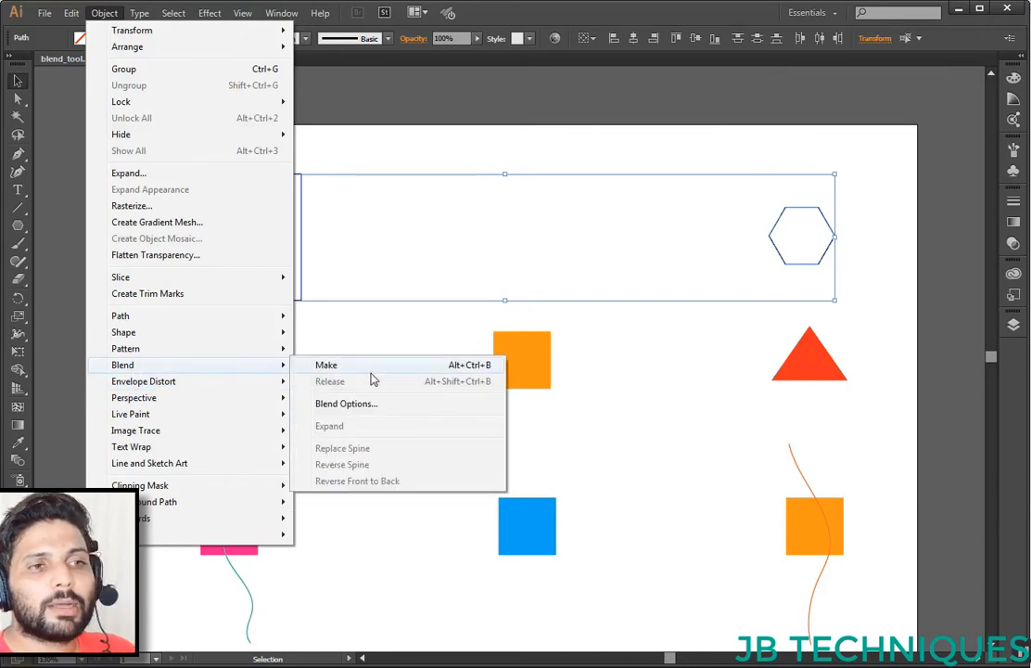
left_click(370, 370)
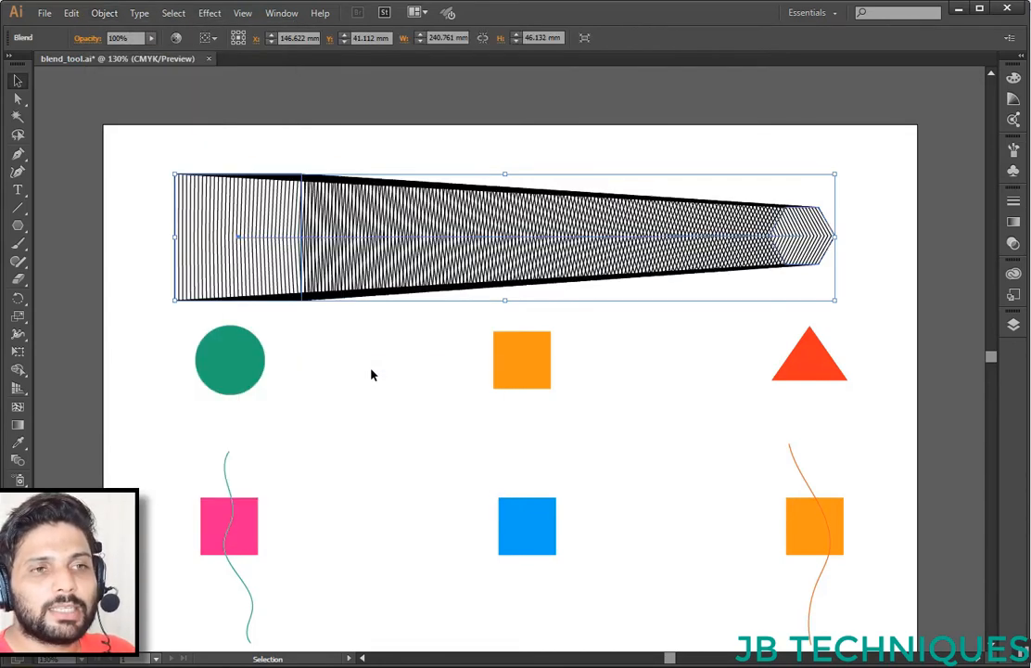
left_click(318, 419)
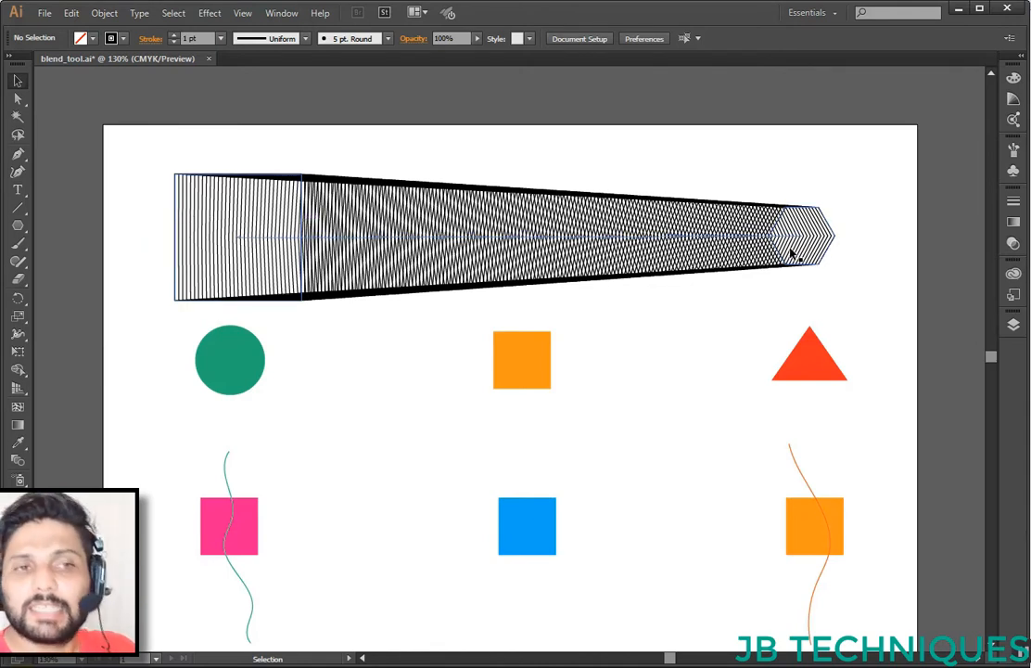
key("a")
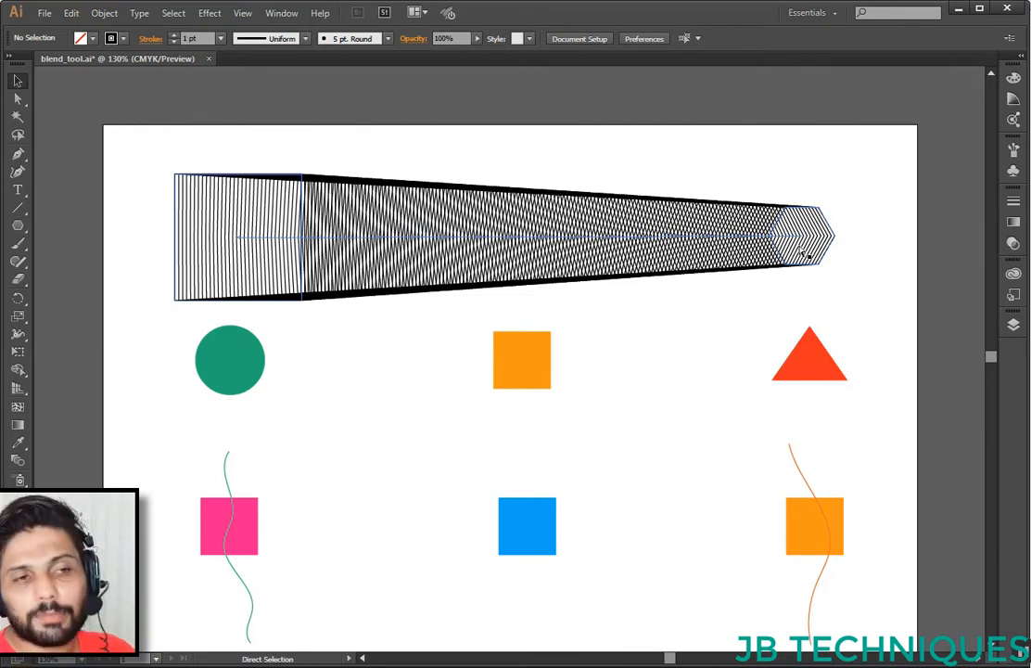
key("ctrl+z")
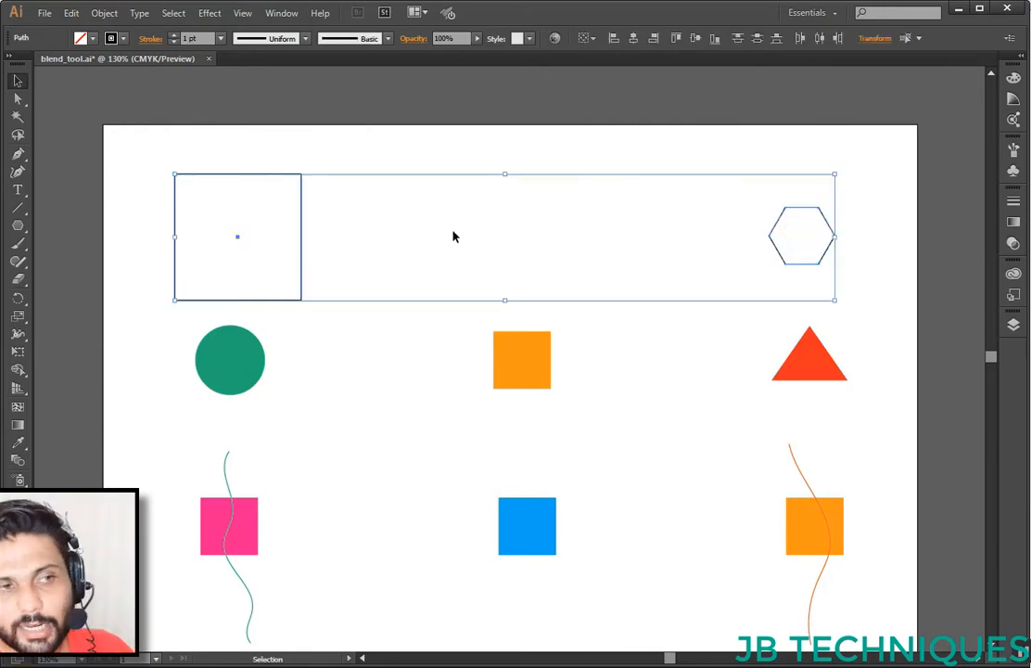
Step: Set the blend spacing to Smooth Color in the Blend tool's options
left_click(104, 13)
mouse_move(155, 366)
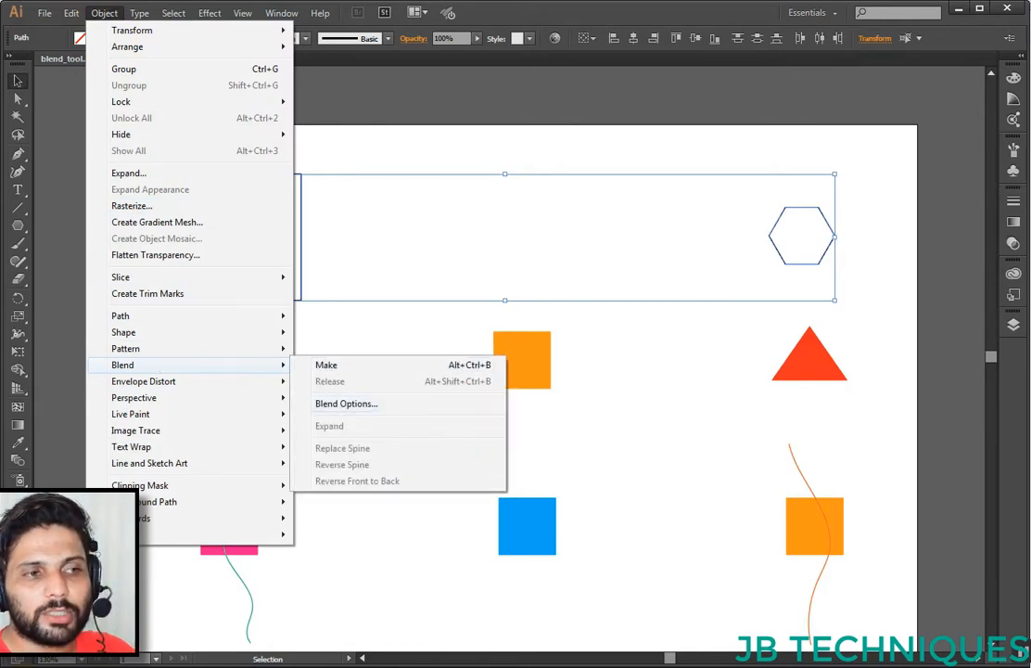
left_click(18, 463)
double_click(17, 463)
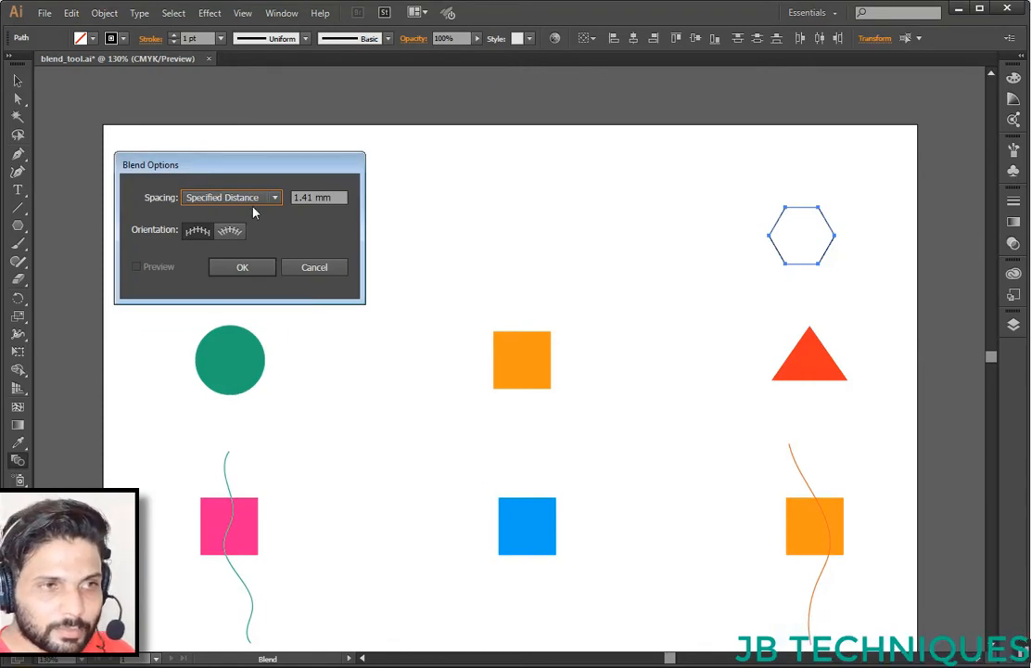
left_click_drag(248, 167, 233, 122)
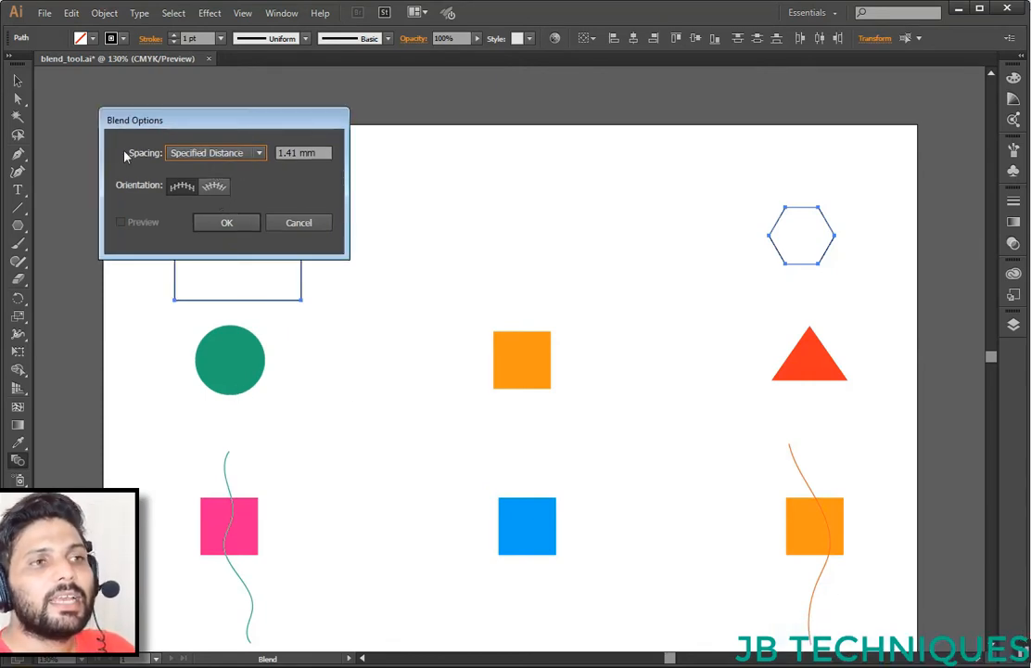
left_click(224, 162)
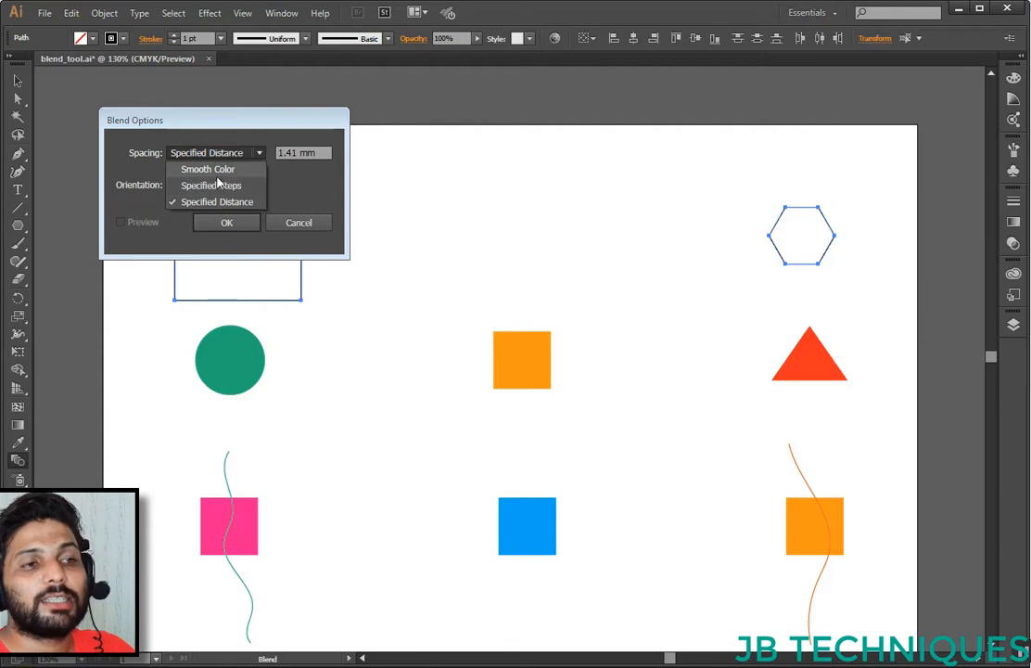
left_click(202, 168)
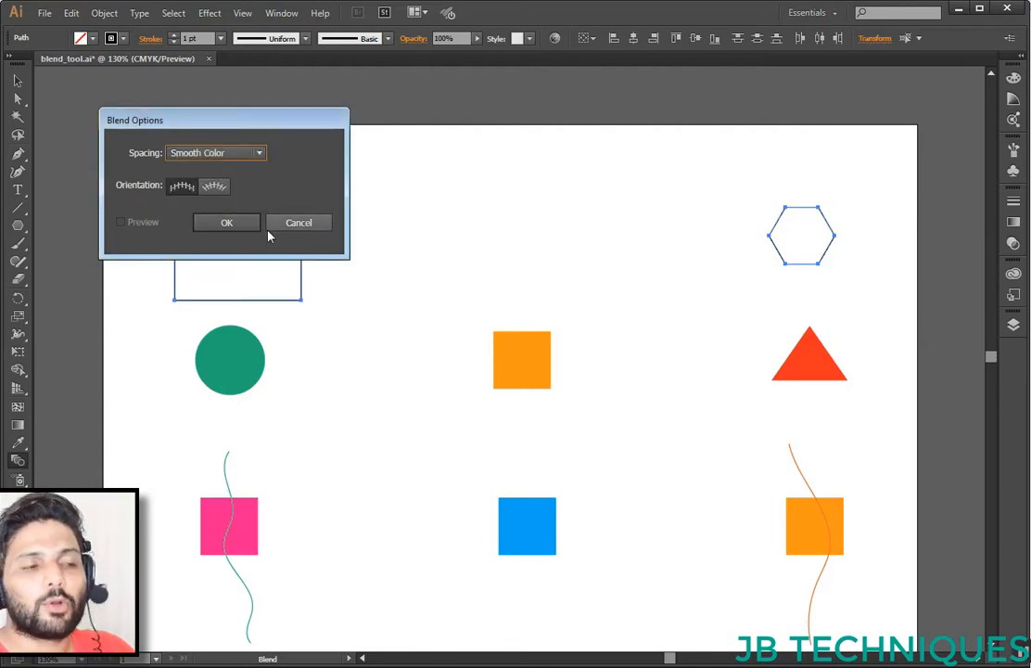
left_click(236, 224)
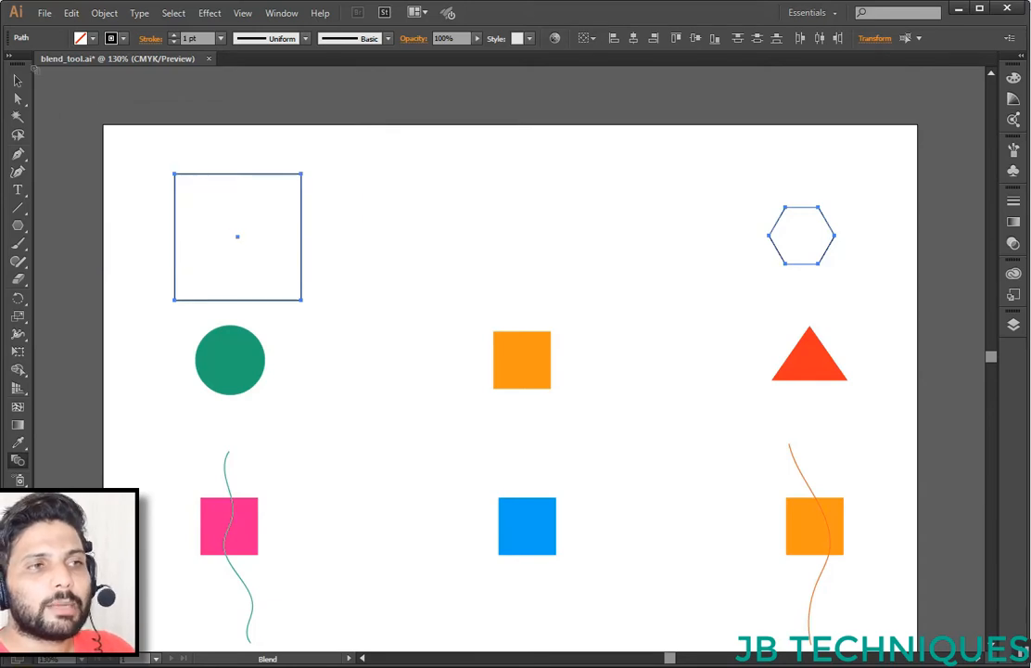
Step: Make a blend between the large outlined square and the outlined hexagon, and deselect it
left_click(17, 81)
left_click_drag(167, 149, 827, 267)
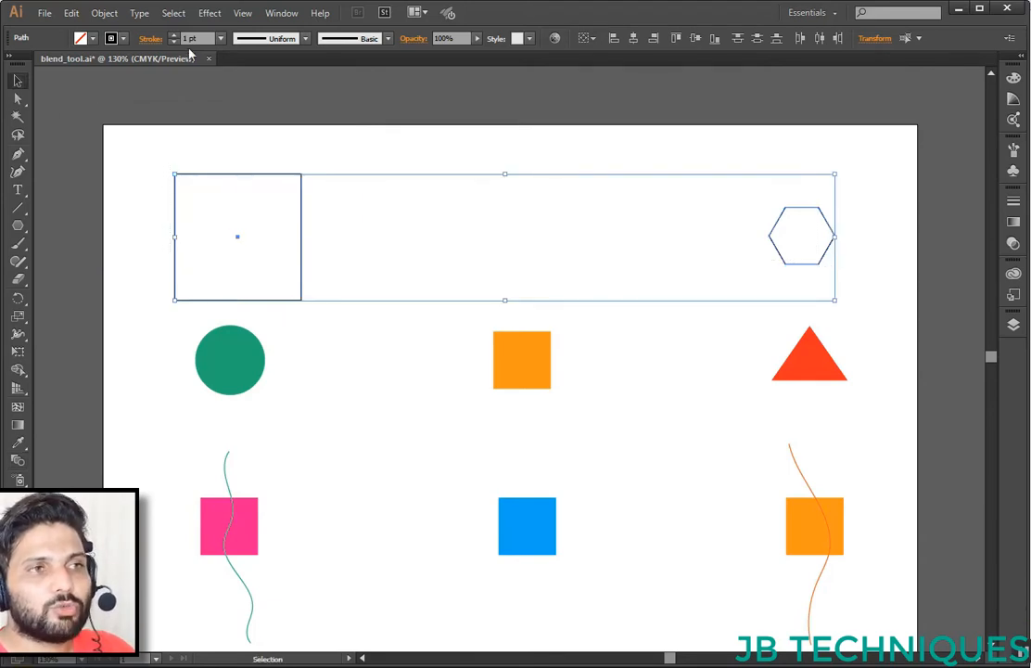
left_click(104, 13)
mouse_move(144, 365)
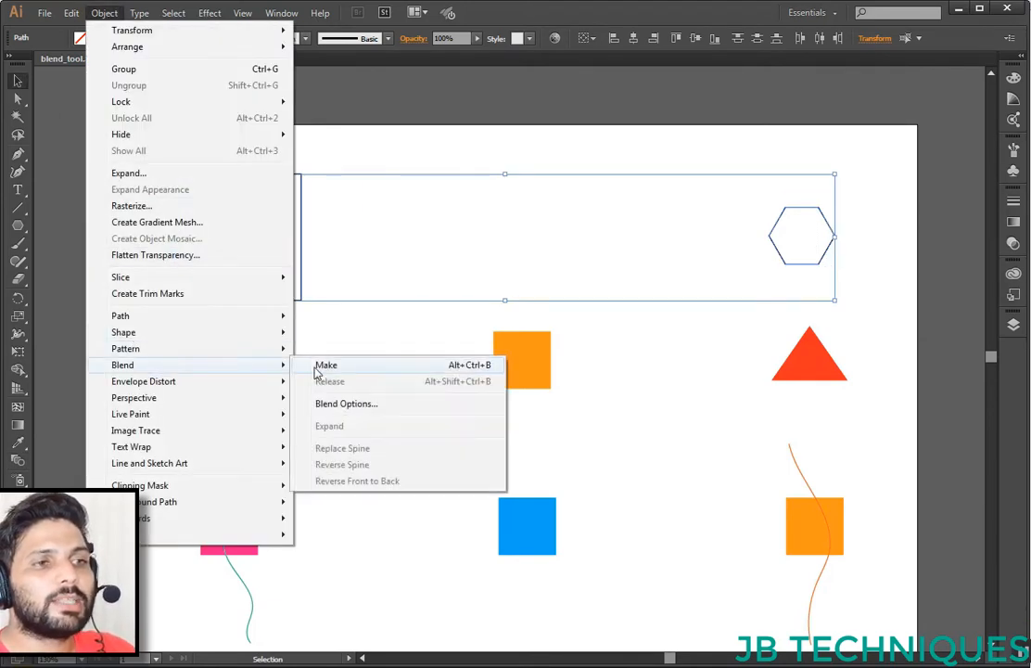
left_click(345, 371)
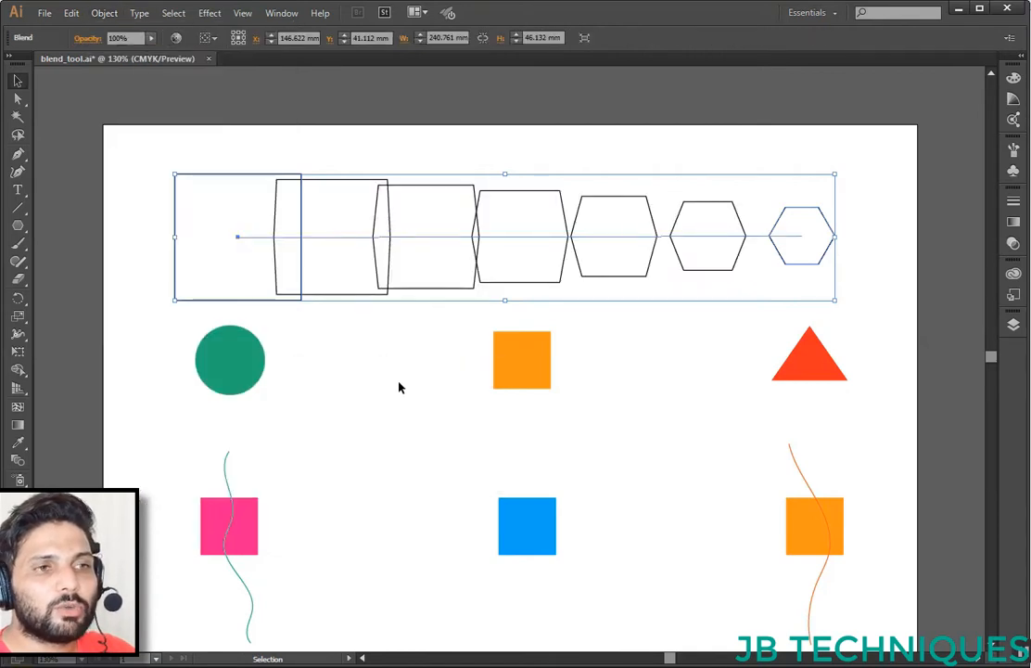
left_click(391, 322)
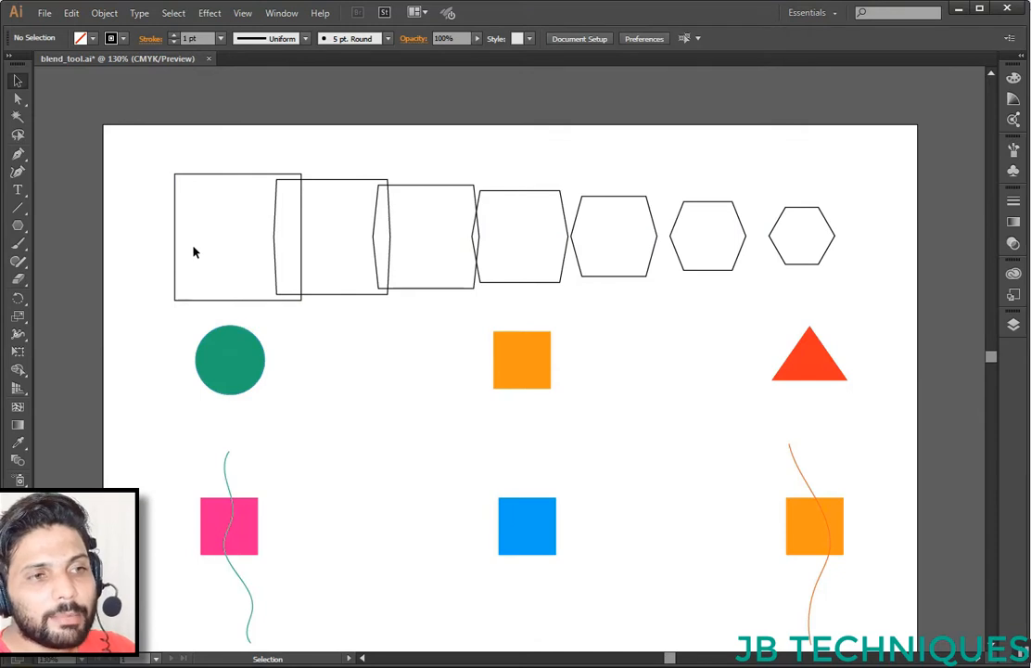
left_click_drag(177, 317, 292, 364)
left_click(262, 501)
left_click_drag(182, 507, 851, 512)
key("a")
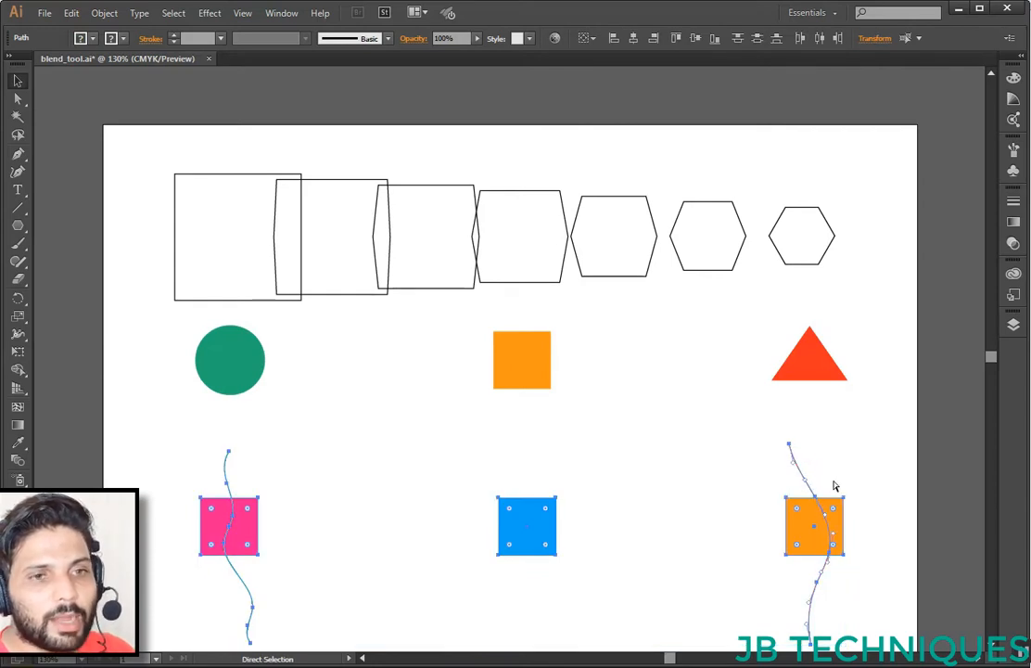
Step: Move the green wavy line about 32 mm left and 17 mm up off the pink square, and the orange wavy line right of its square
left_click(350, 454)
left_click_drag(226, 473, 147, 427)
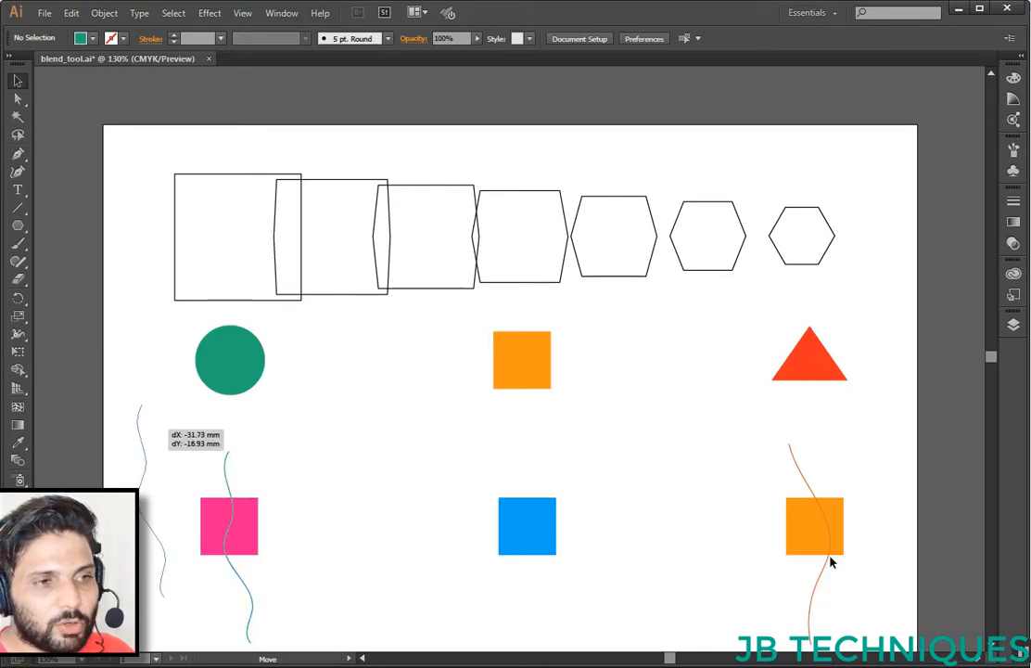
left_click_drag(804, 473, 879, 473)
left_click(830, 464)
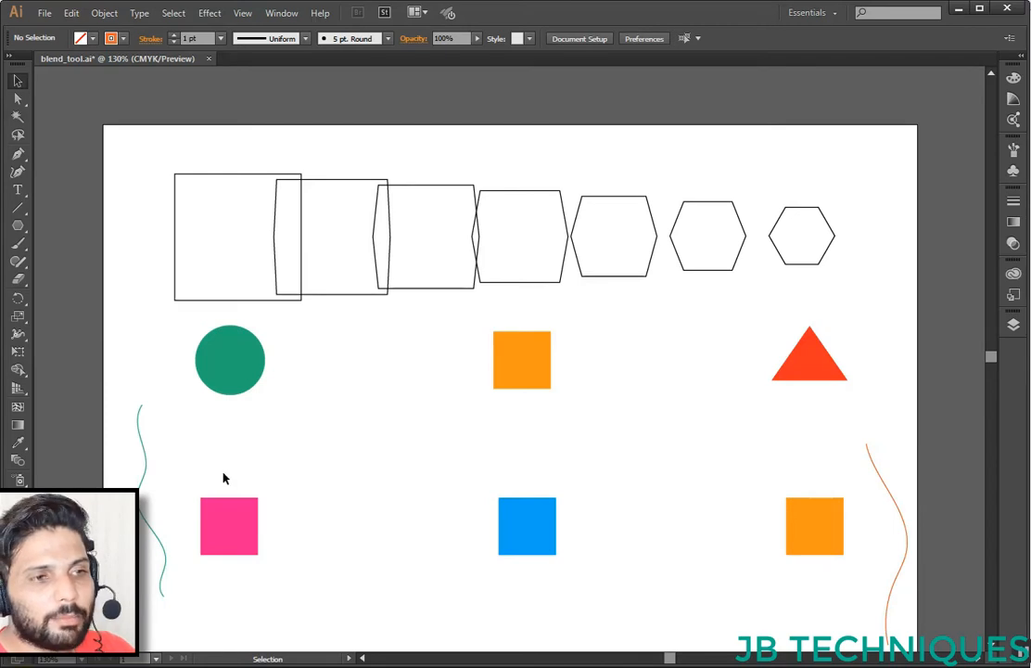
Step: Make a blend across the pink, blue and orange squares in the lowest row, and deselect it
left_click_drag(223, 475, 794, 554)
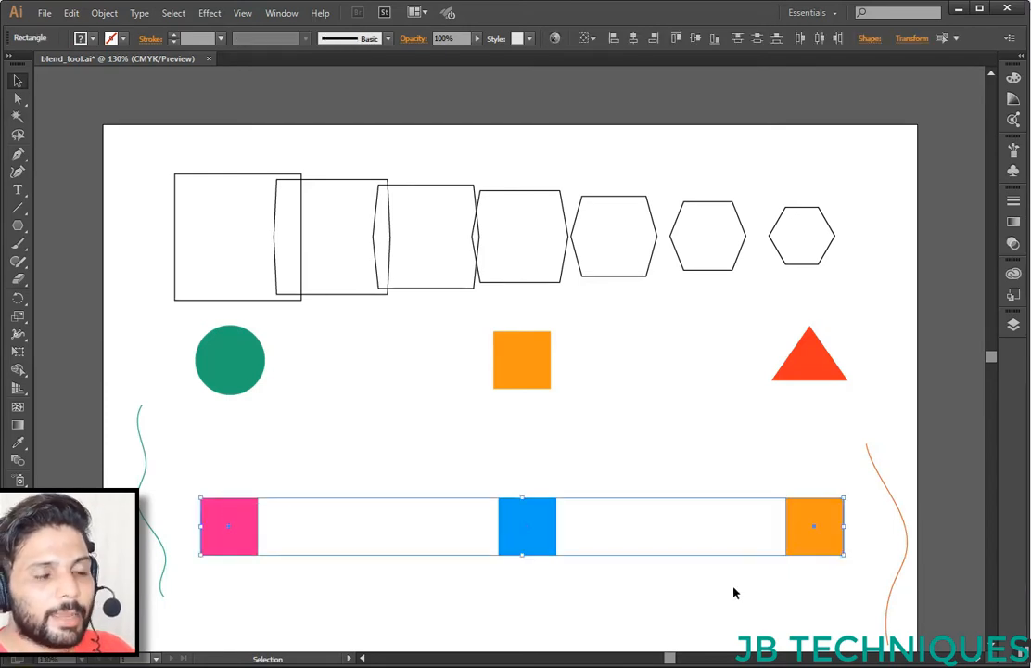
left_click(102, 13)
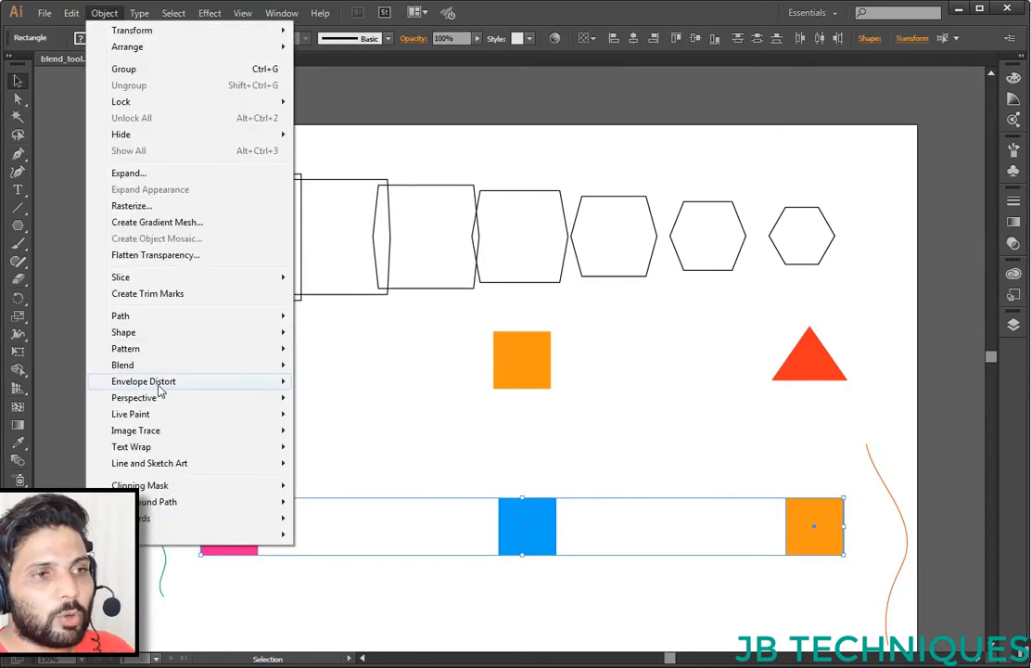
mouse_move(136, 364)
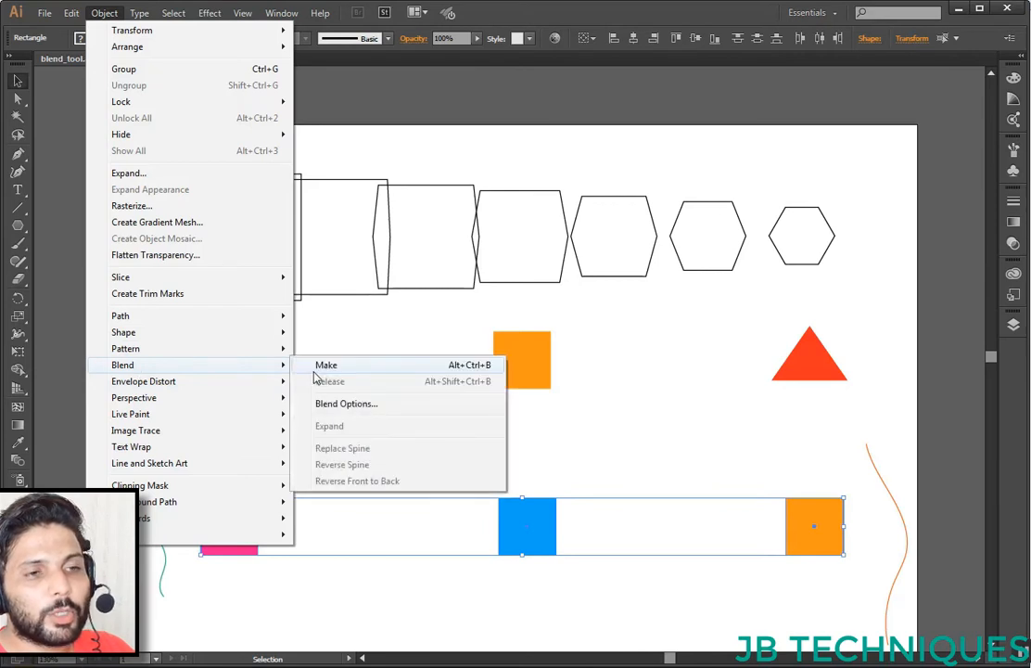
left_click(320, 366)
left_click(557, 467)
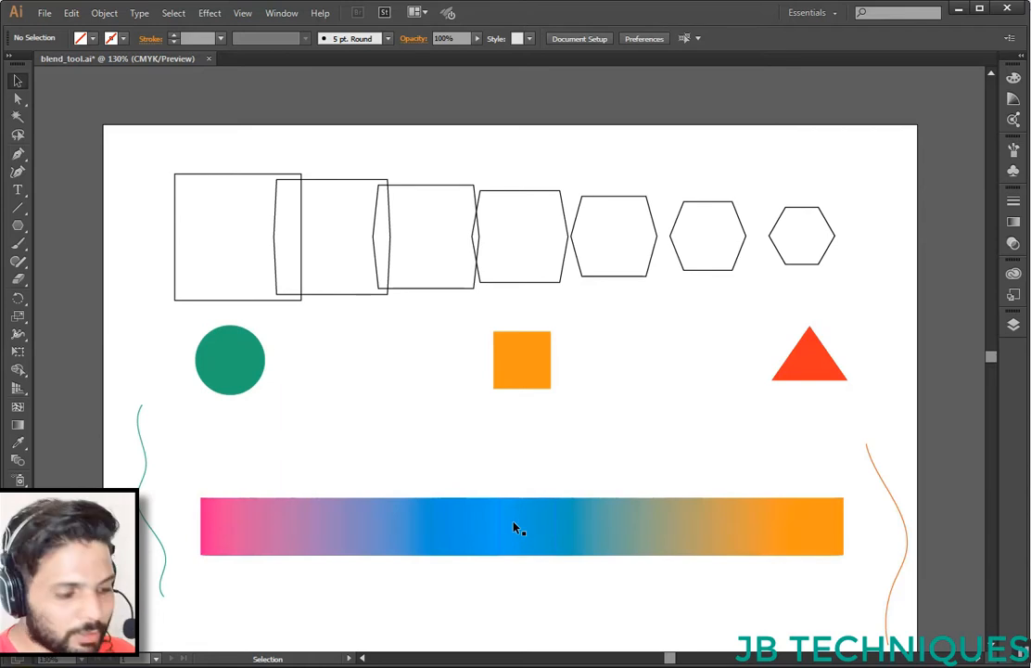
Step: Undo the blend of the pink, blue and orange squares to compare the originals, and redo it
key("ctrl+z")
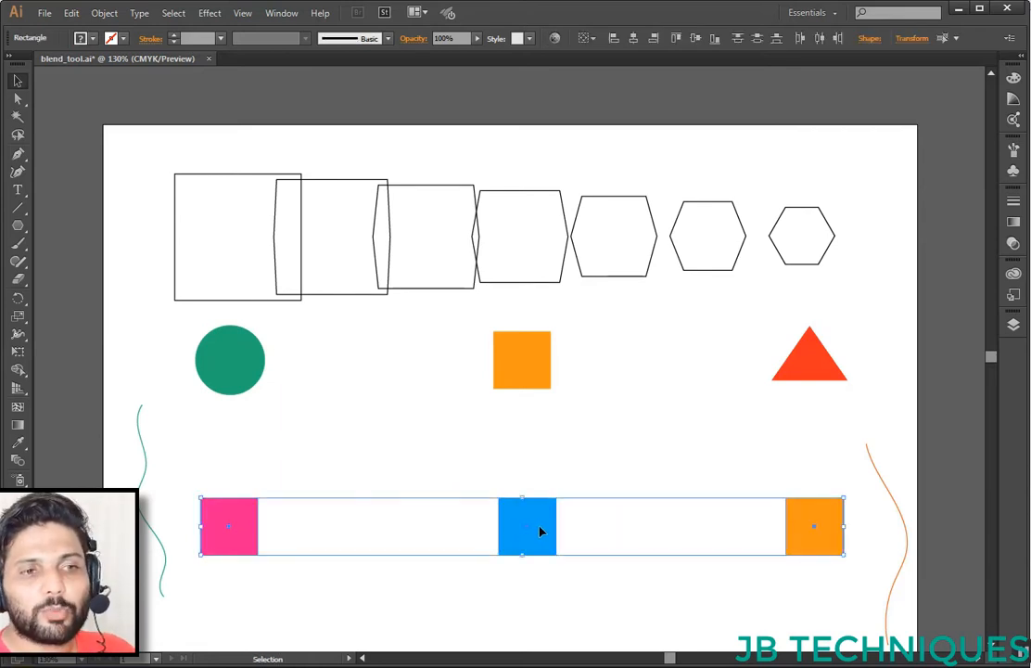
key("ctrl+z")
key("ctrl+shift+z")
key("ctrl+shift+z")
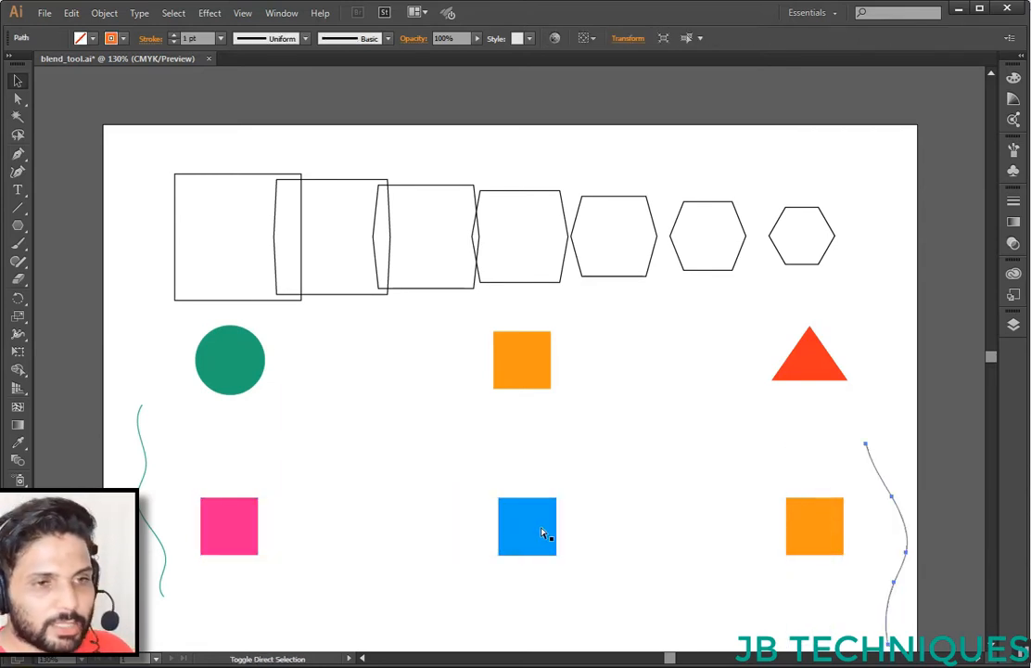
left_click(603, 590)
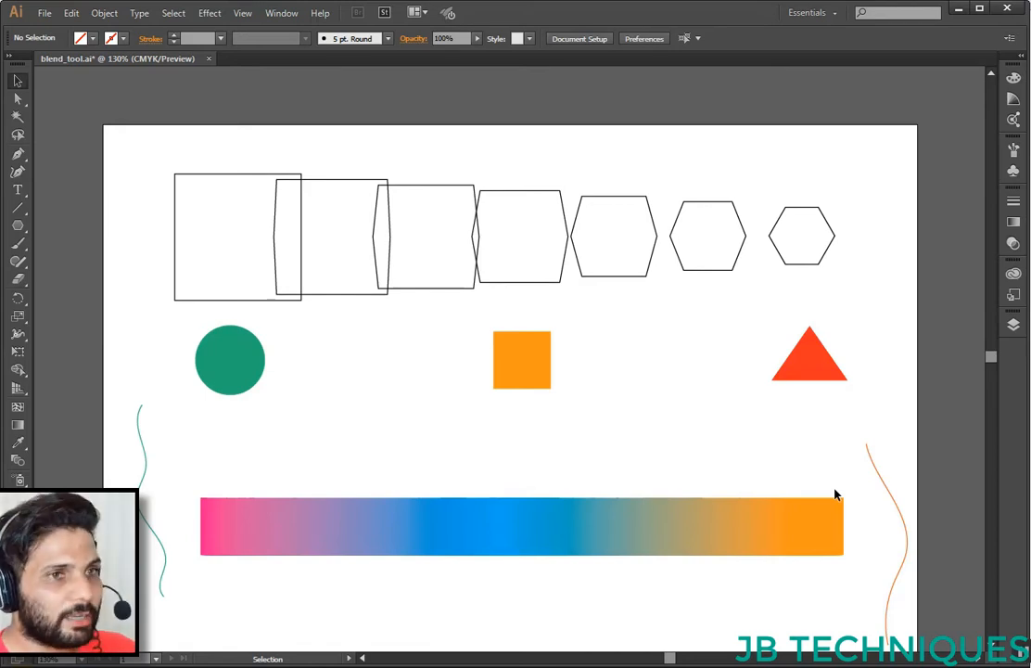
left_click_drag(181, 165, 833, 278)
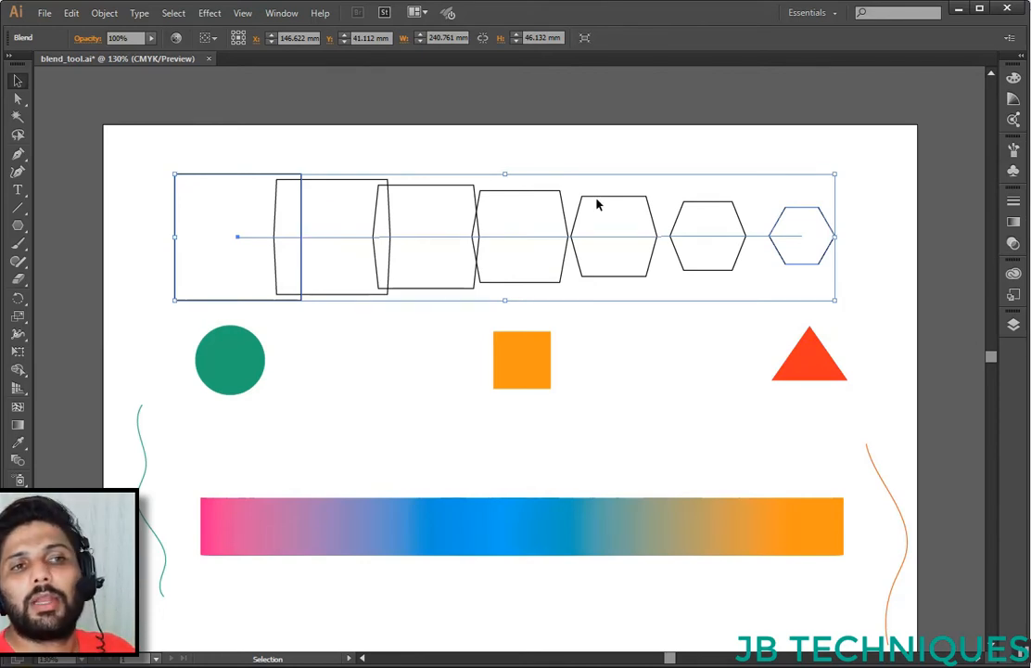
left_click(788, 323)
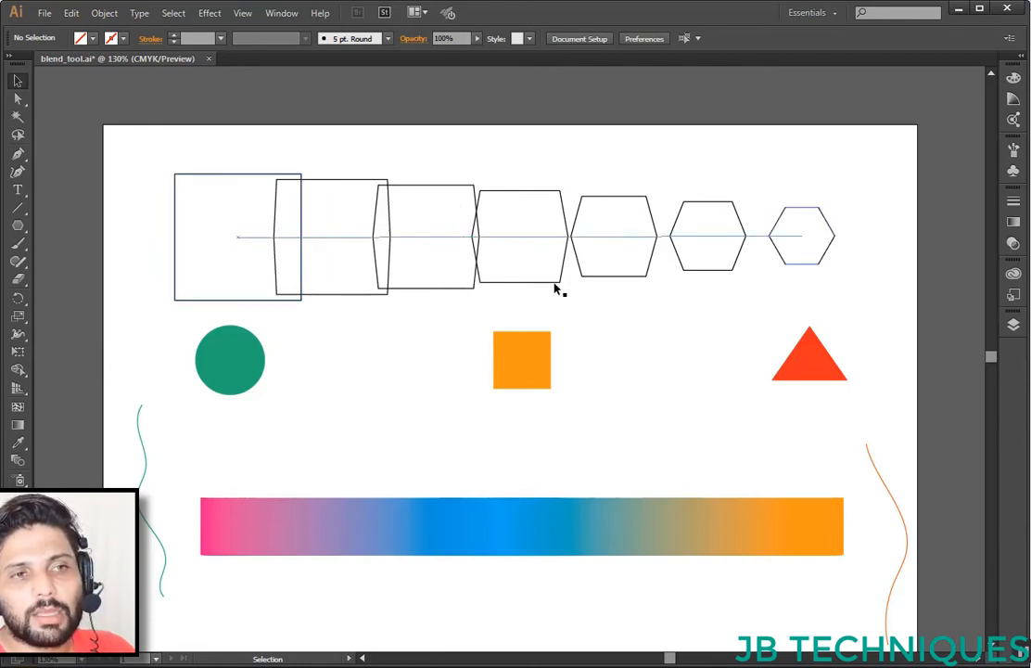
left_click(776, 209)
left_click(867, 302)
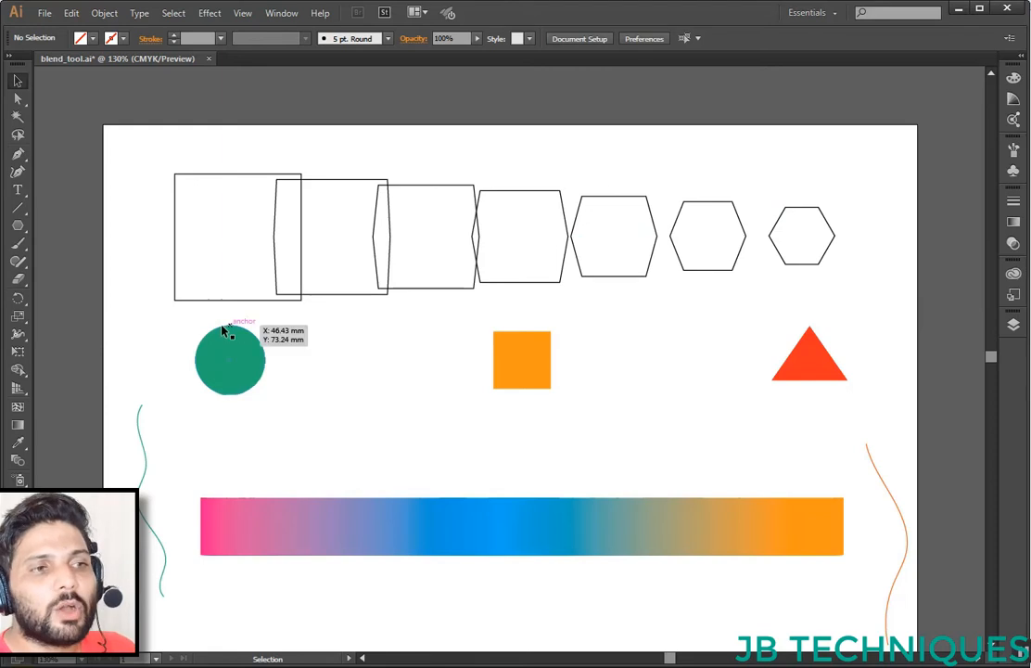
Step: Set the blend options to Specified Steps spacing with 10 steps
left_click(104, 13)
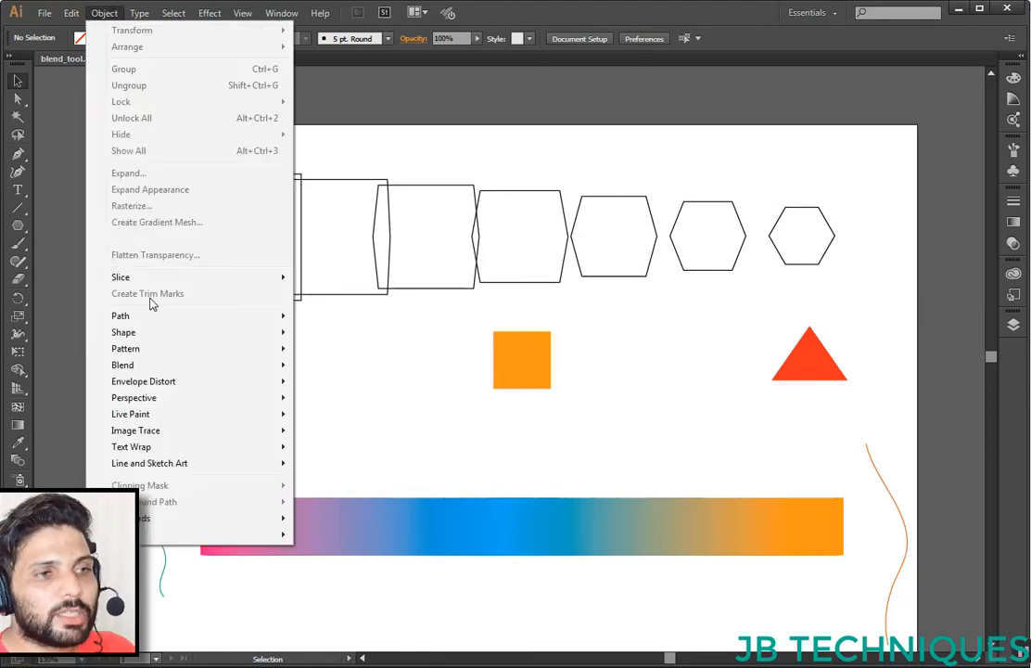
mouse_move(153, 365)
left_click(397, 406)
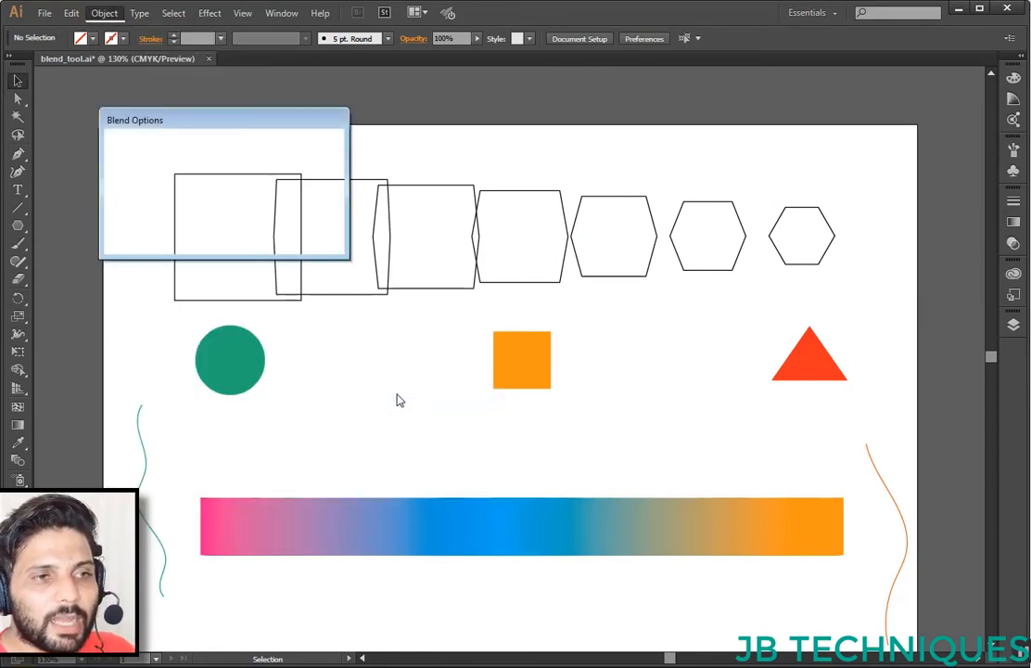
left_click(239, 154)
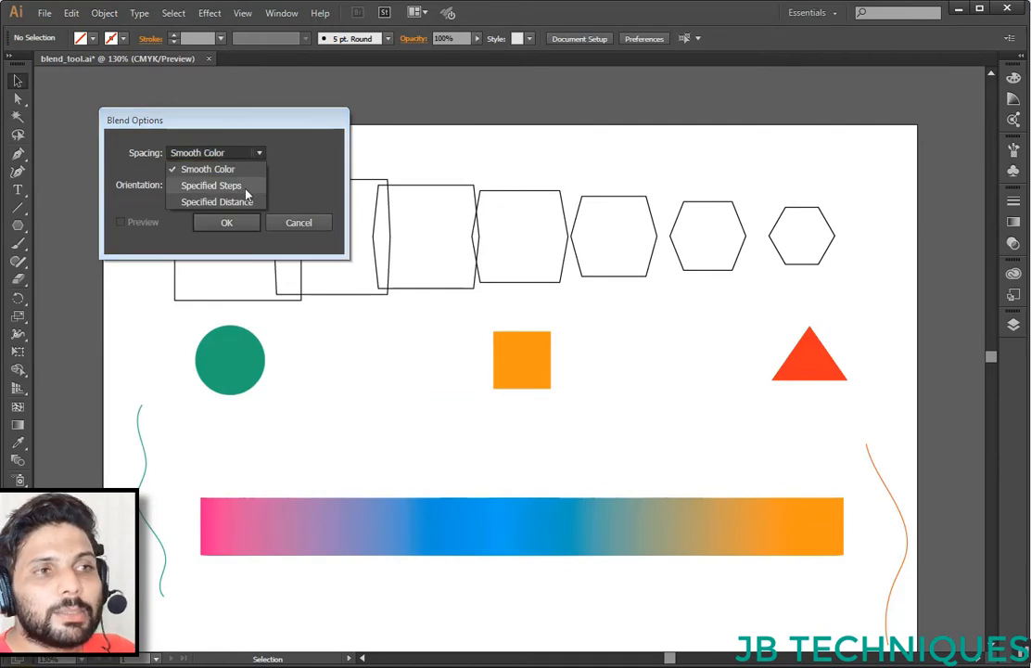
left_click(247, 190)
left_click(239, 154)
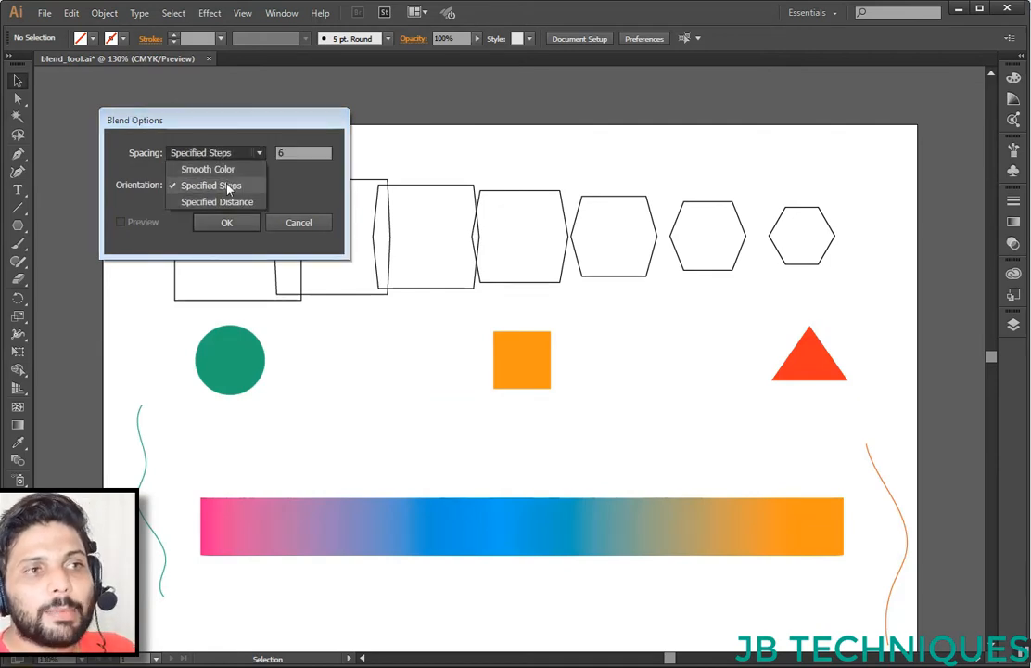
left_click(232, 183)
left_click_drag(272, 113, 180, 26)
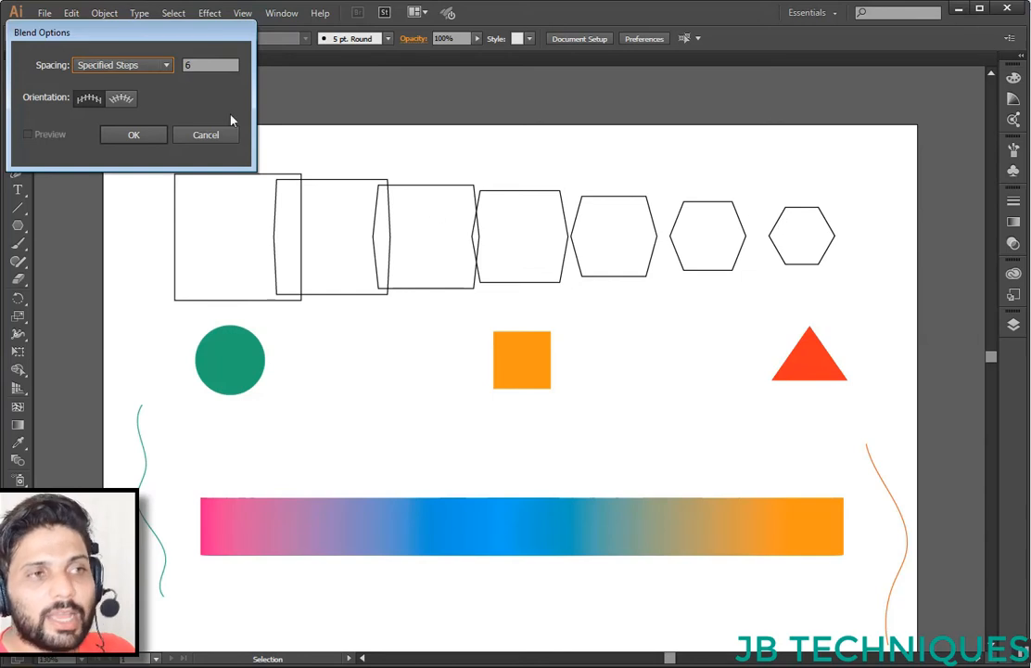
left_click(204, 65)
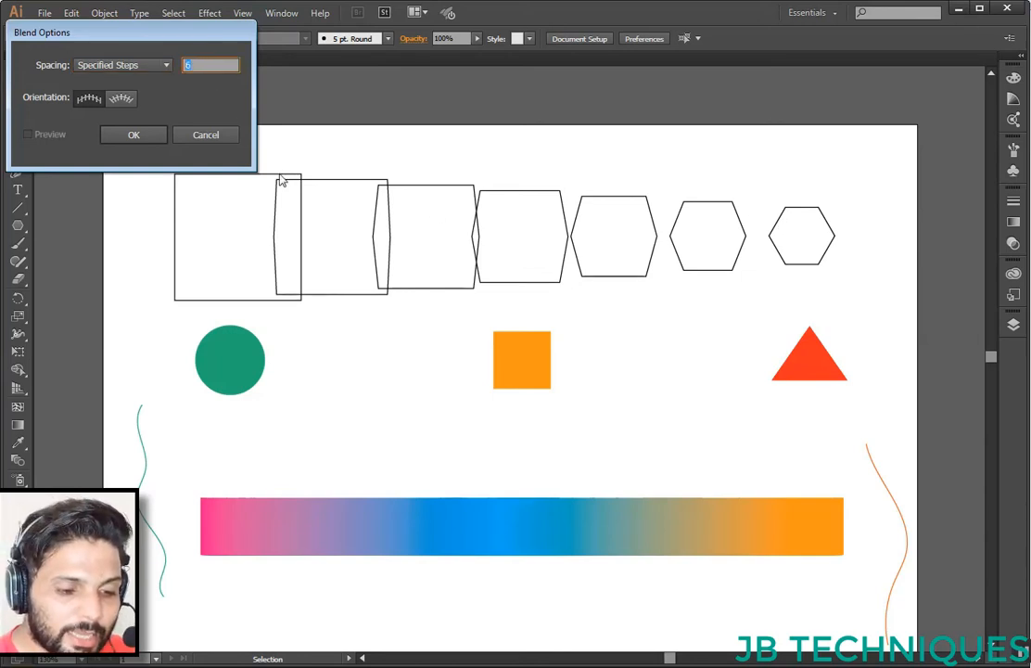
type("10")
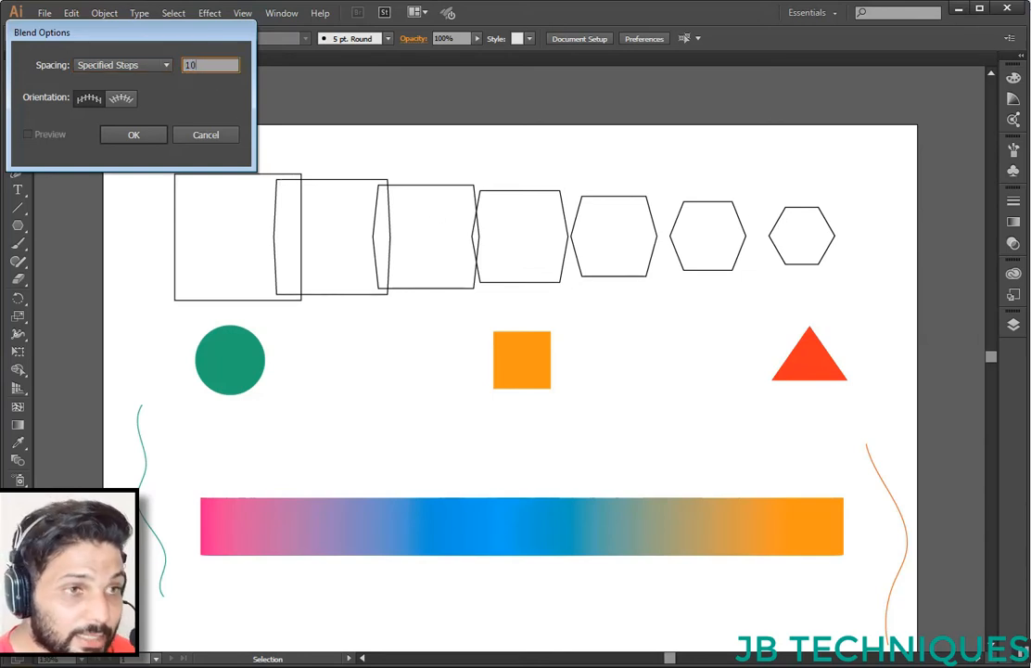
left_click(106, 134)
Step: Make a blend between the green circle and the orange square in the middle row, and deselect it
left_click_drag(212, 341, 555, 407)
left_click(105, 14)
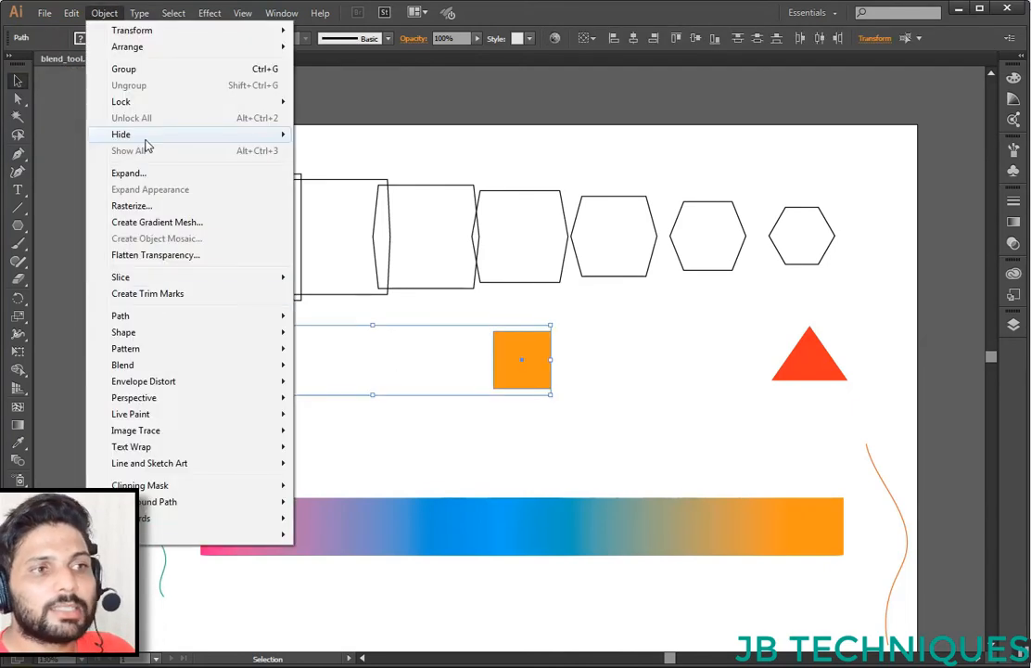
mouse_move(152, 367)
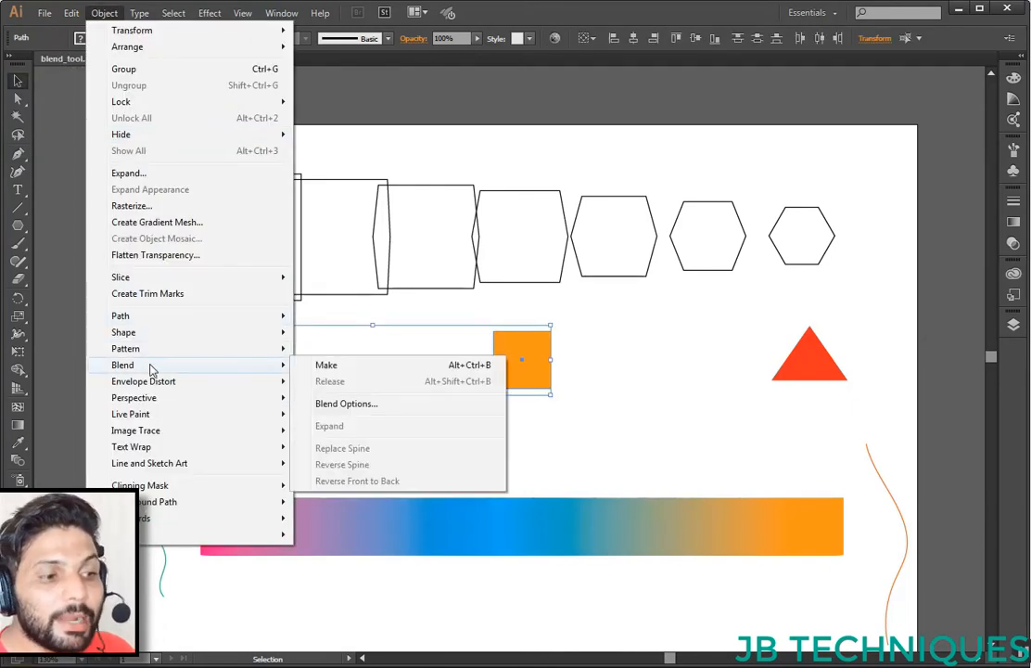
left_click(325, 366)
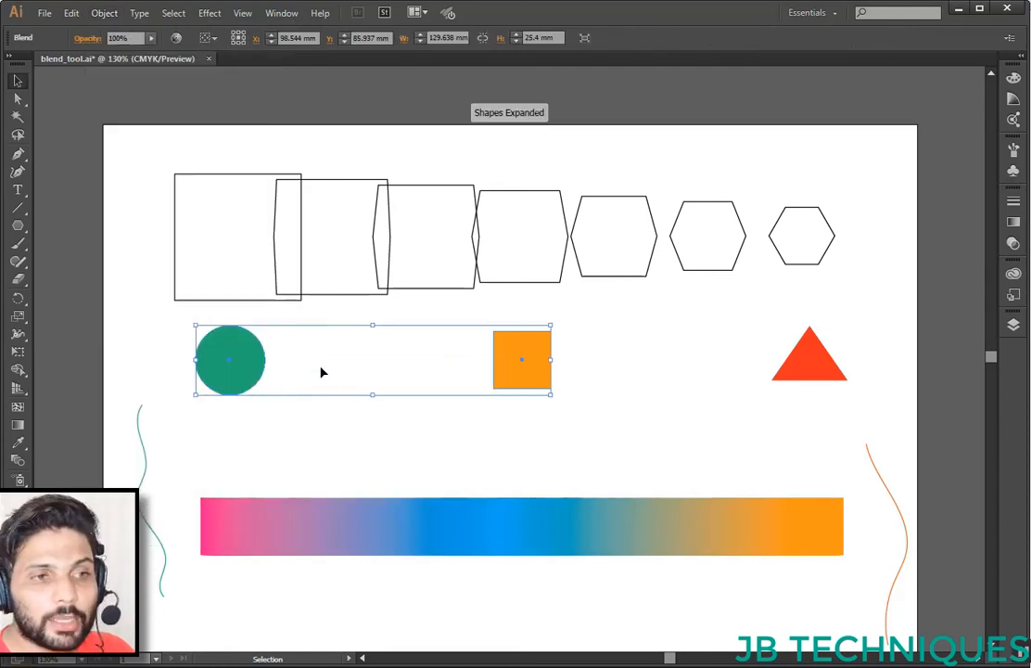
left_click(435, 431)
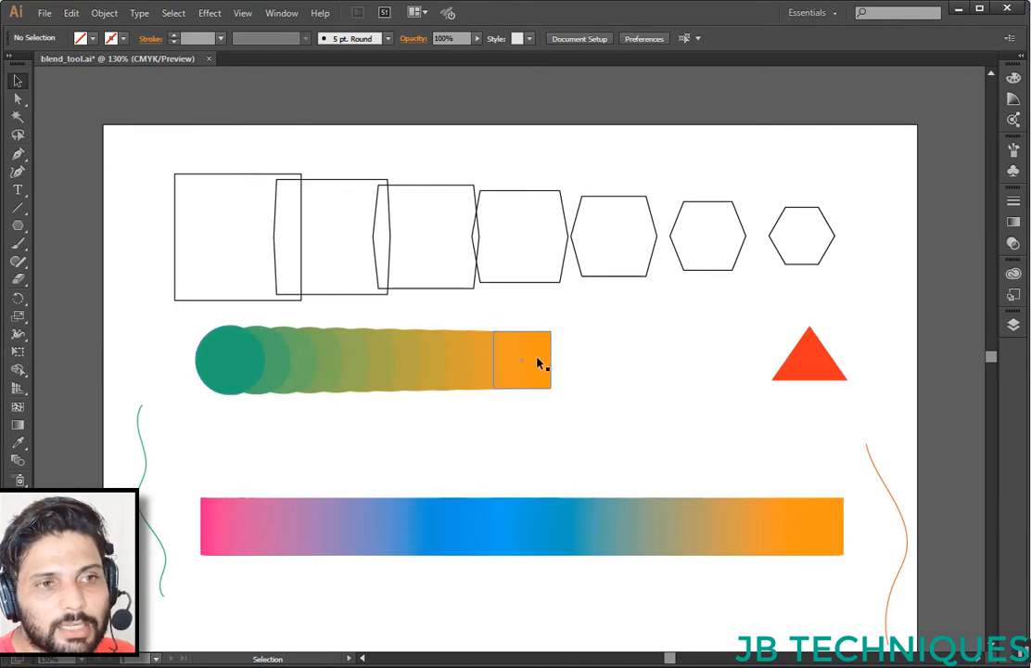
Step: Move the circle-to-square blend slightly to the right within its row, and deselect it
left_click_drag(540, 357, 560, 357)
mouse_move(547, 369)
left_mouse_down()
mouse_move(556, 362)
mouse_move(550, 369)
left_mouse_up()
left_click(526, 431)
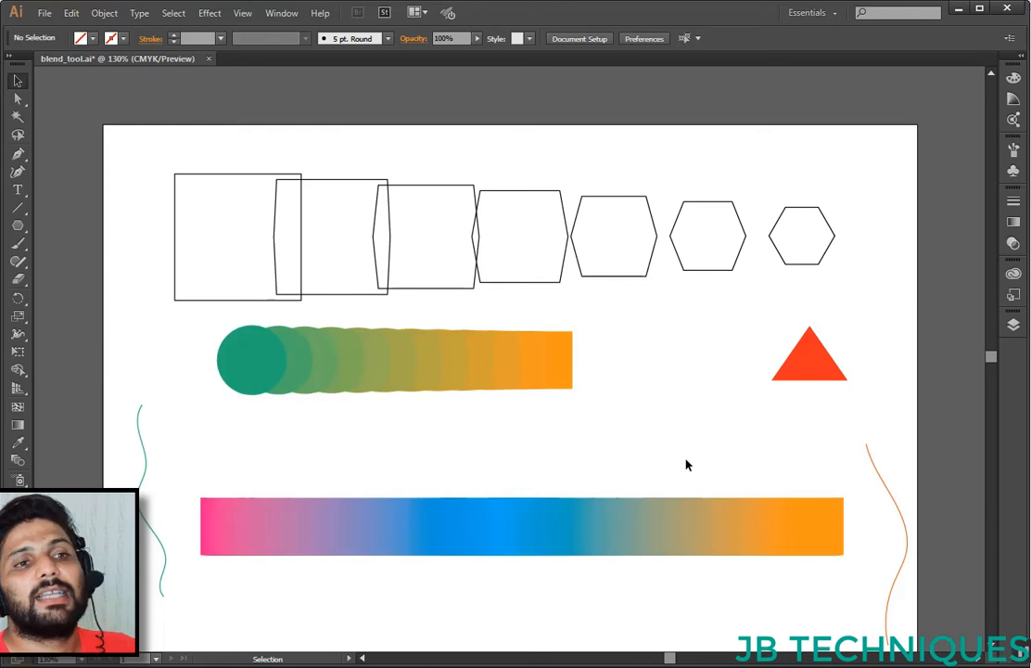
Step: Move the pink-blue-orange blend up to the artboard's upper edge, and shift the green and orange wavy lines inward into the cleared space
left_click_drag(566, 528, 547, 154)
left_click(154, 531)
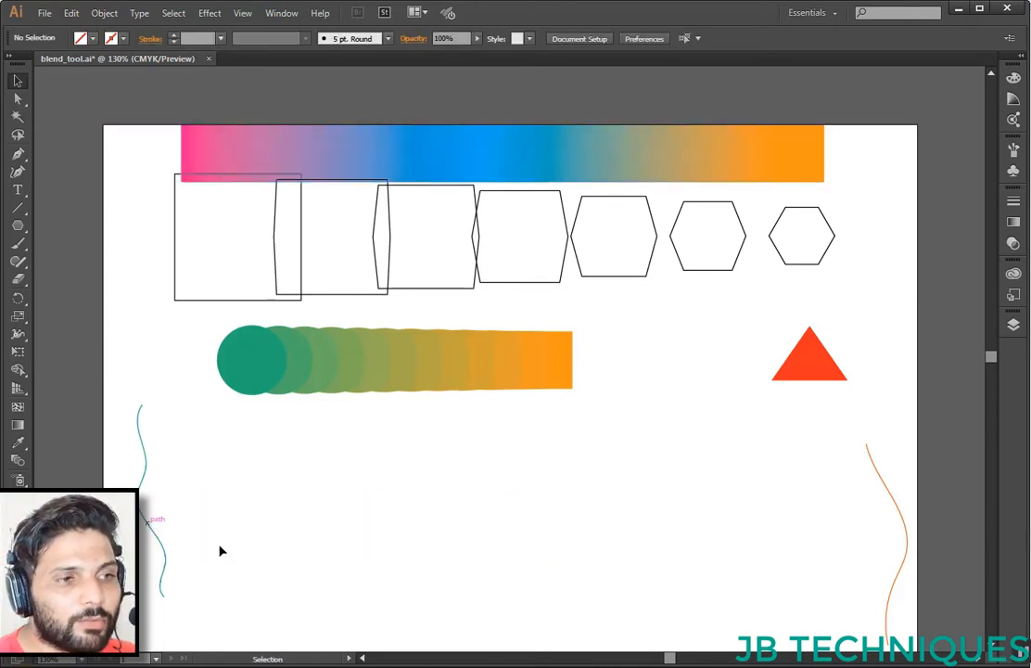
left_click_drag(150, 549, 219, 555)
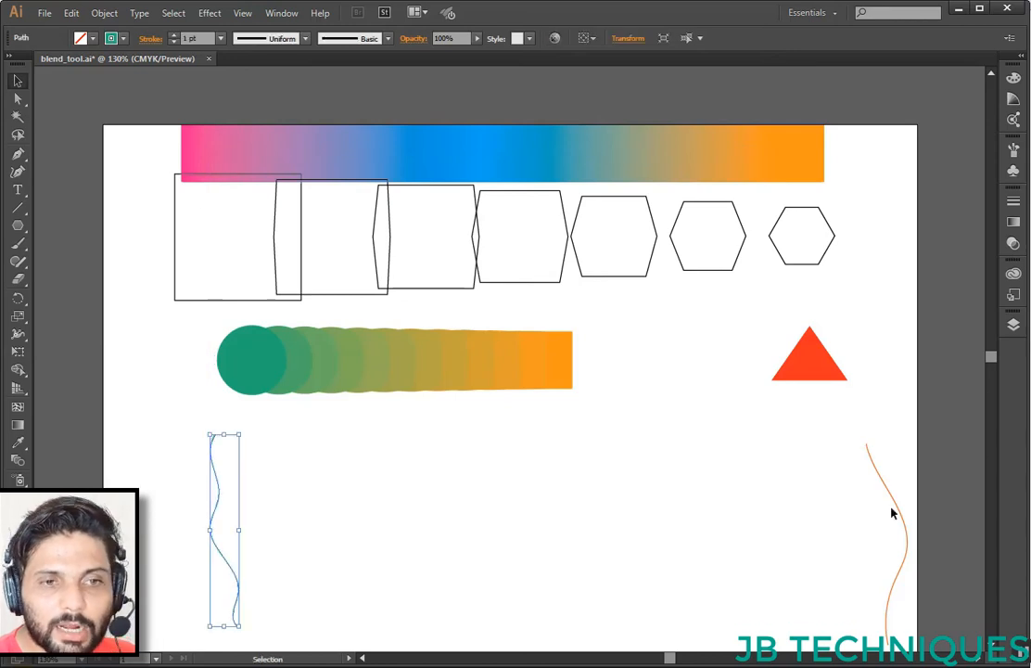
left_click_drag(870, 508, 811, 495)
left_click(494, 516)
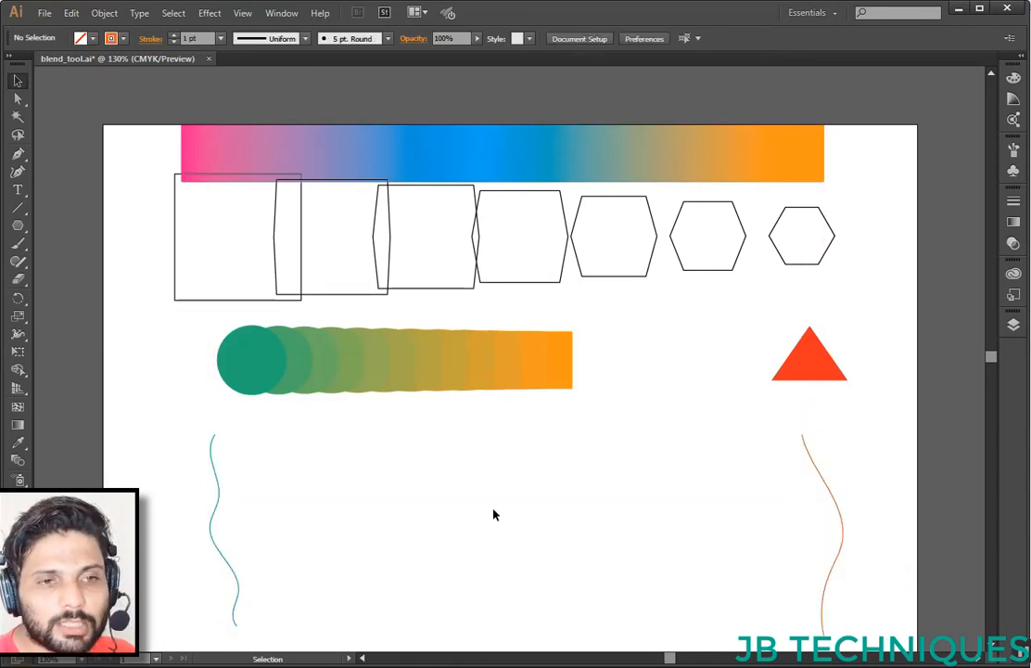
Step: Select both wavy lines and set the blend options to Smooth Color spacing with Align to Path orientation
left_click_drag(185, 434, 881, 560)
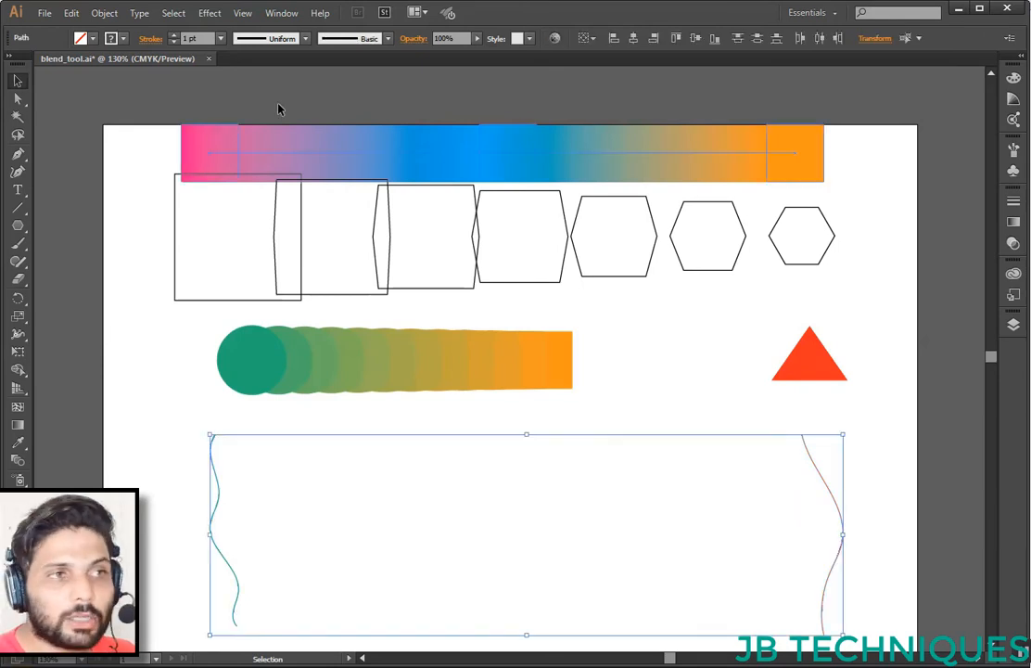
left_click(104, 13)
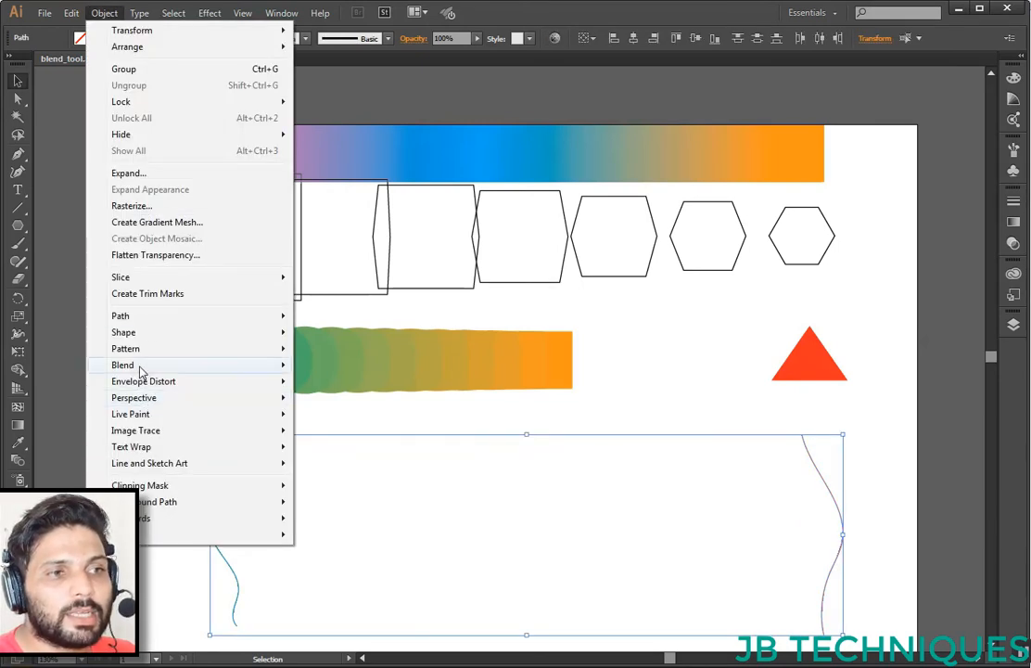
mouse_move(139, 366)
left_click(347, 405)
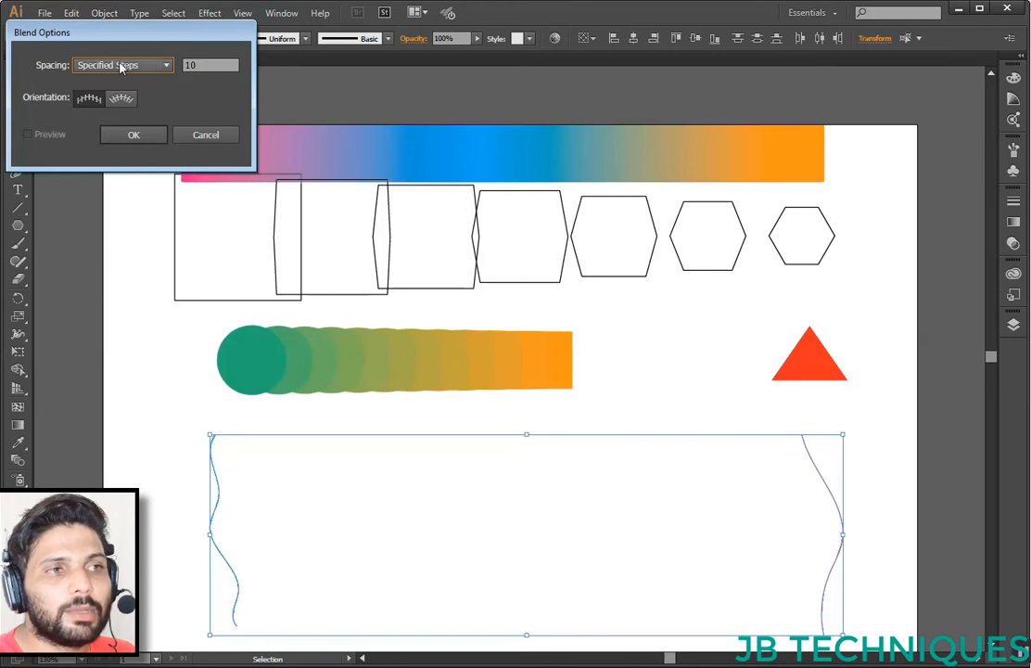
left_click(121, 67)
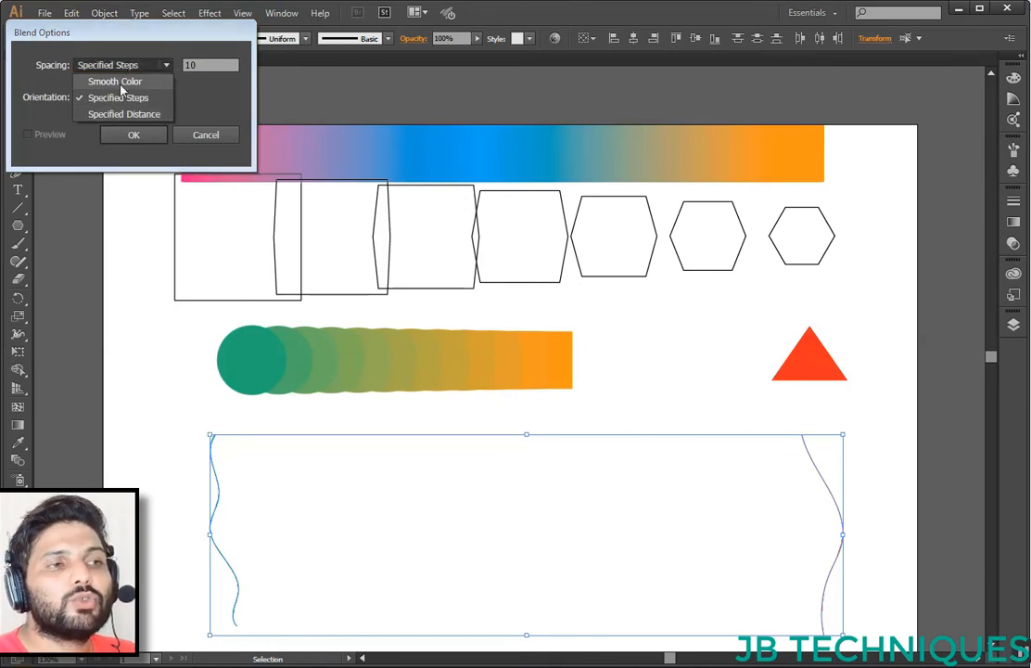
left_click(121, 81)
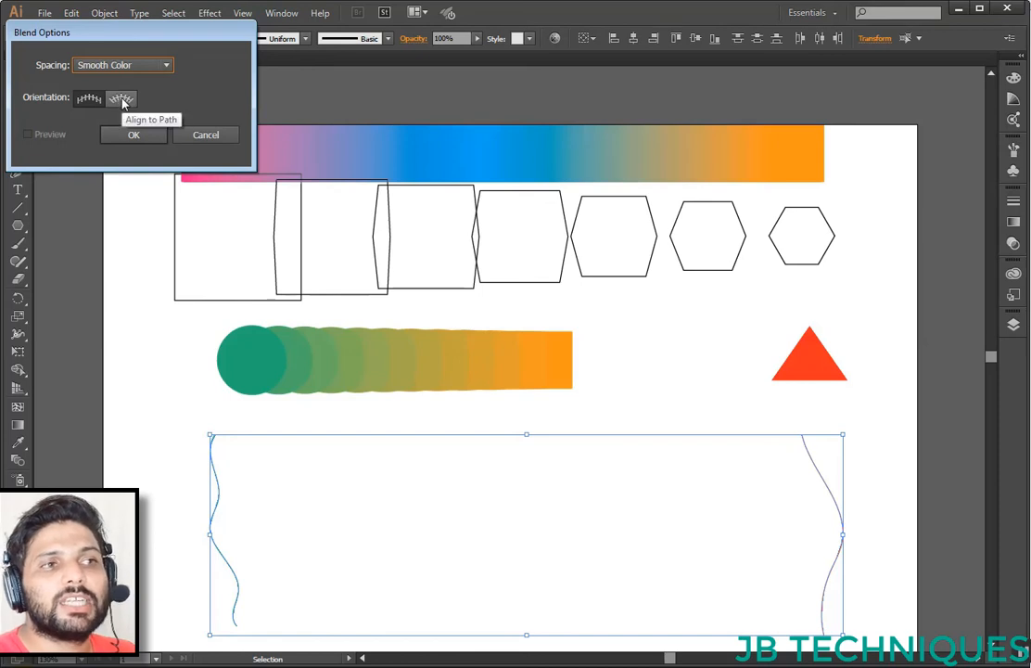
left_click(121, 100)
left_click(129, 136)
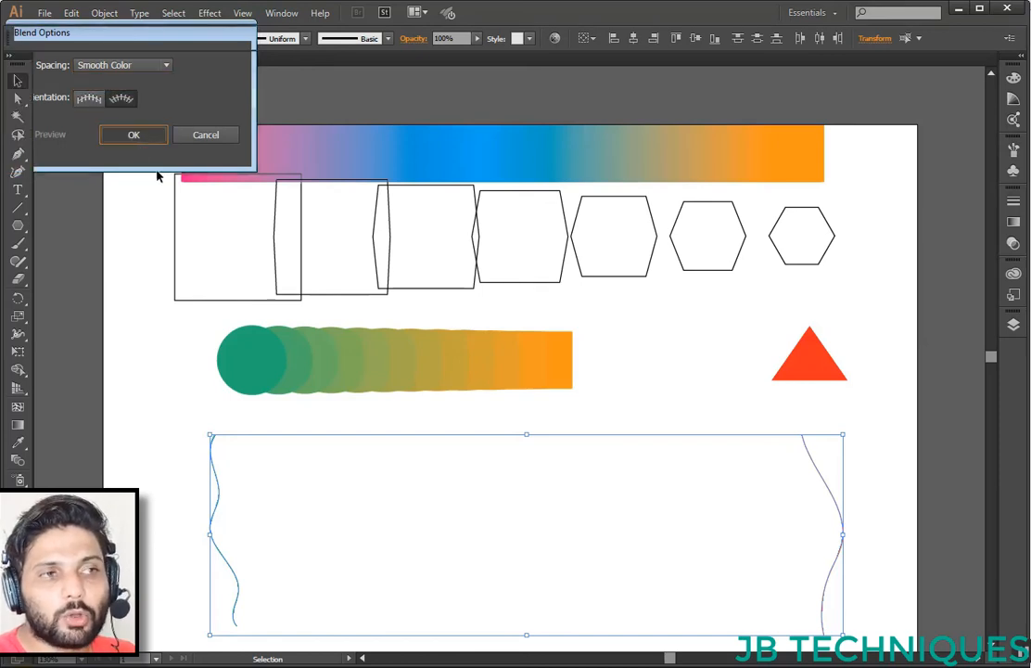
Step: Make a blend between the green and orange wavy lines, move it slightly left and up, and deselect it
left_click(106, 14)
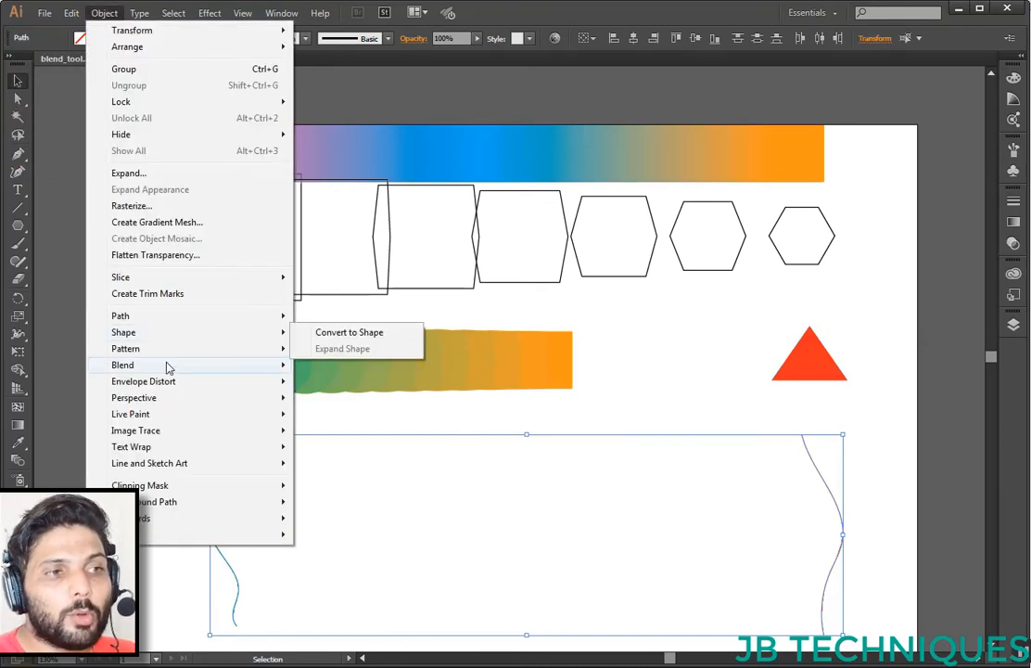
mouse_move(166, 364)
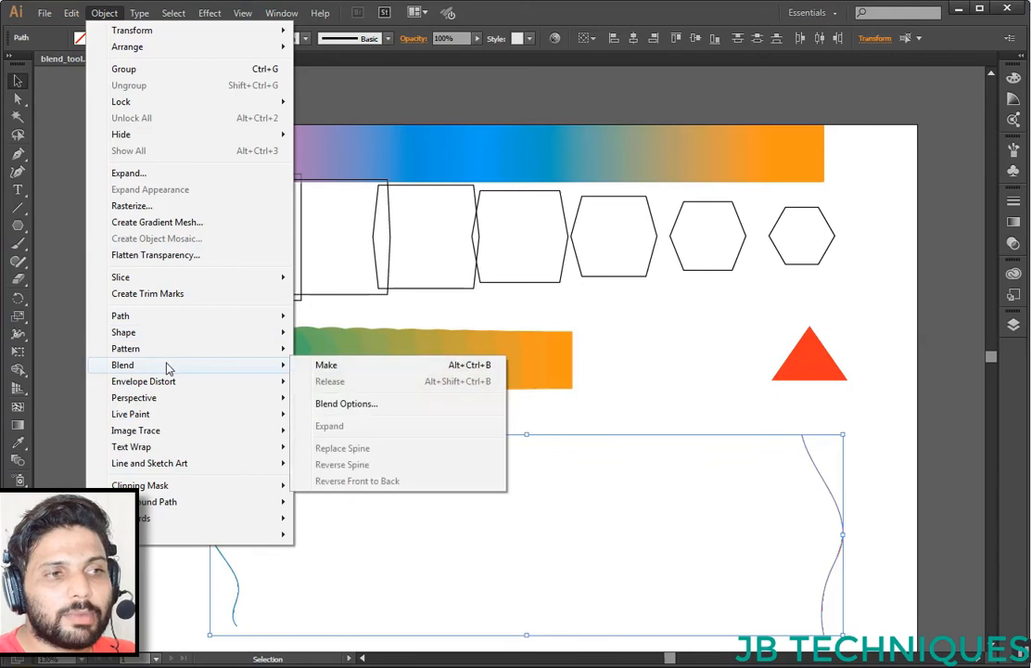
left_click(331, 367)
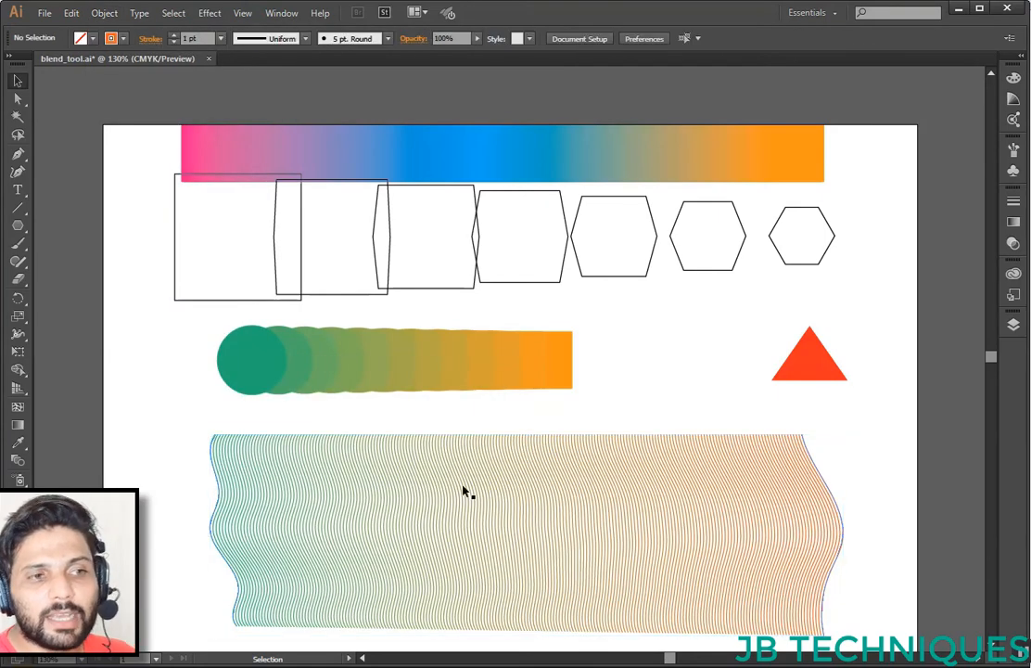
mouse_move(467, 493)
left_mouse_down()
mouse_move(460, 472)
mouse_move(452, 495)
left_mouse_up()
left_click(864, 488)
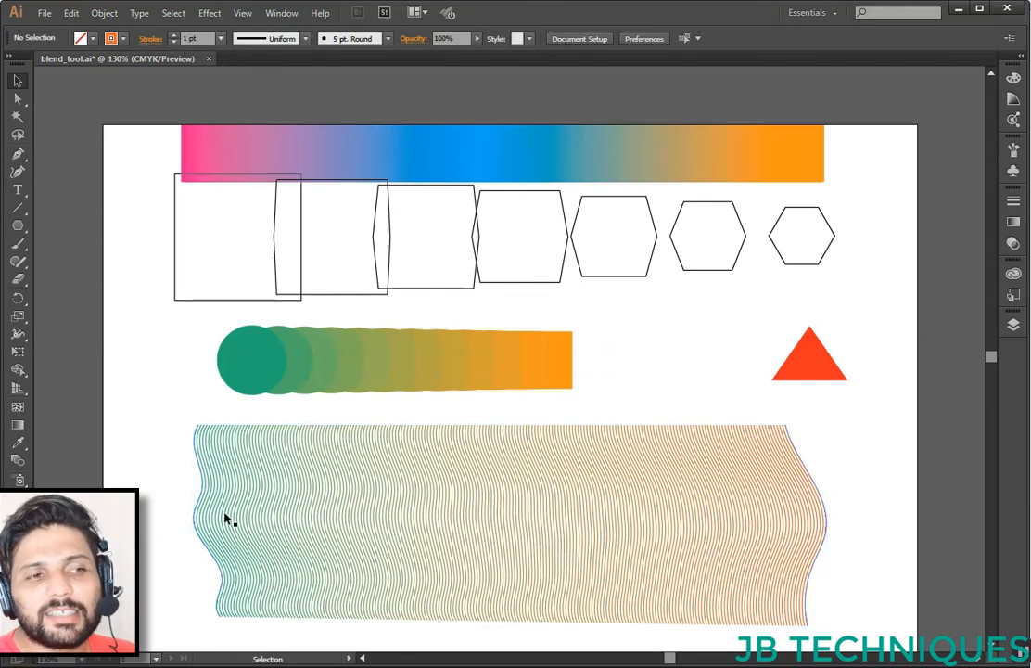